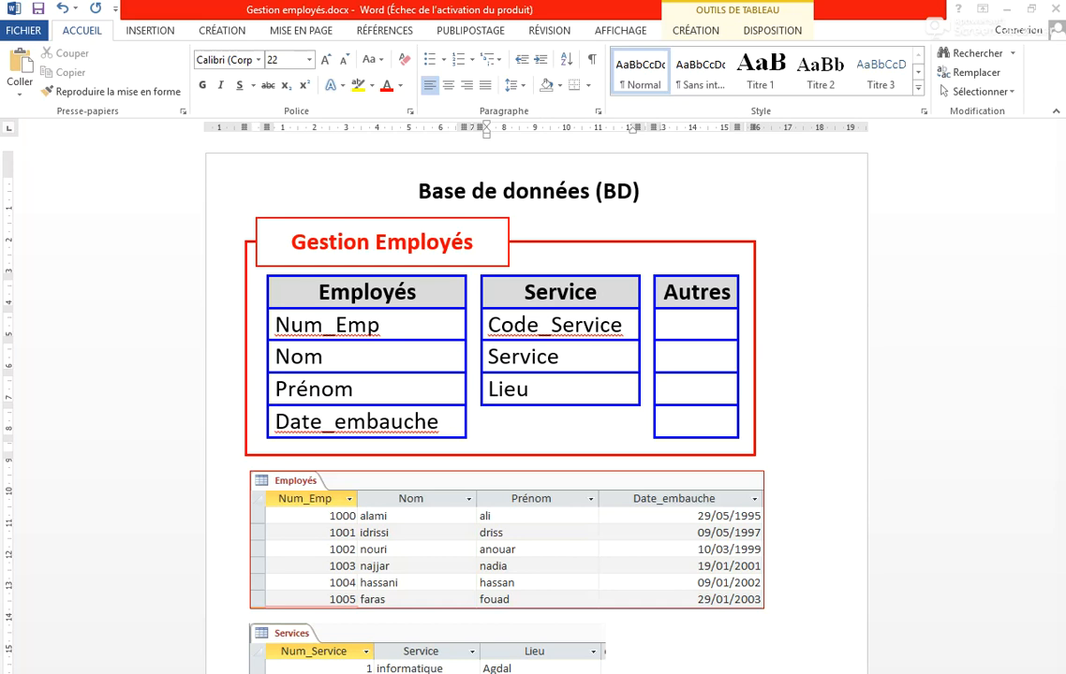
# Launch Access 2013 from the Microsoft Office 2013 program group and dismiss the Office activation wizard
pyautogui.scroll(-3, 468, 613)
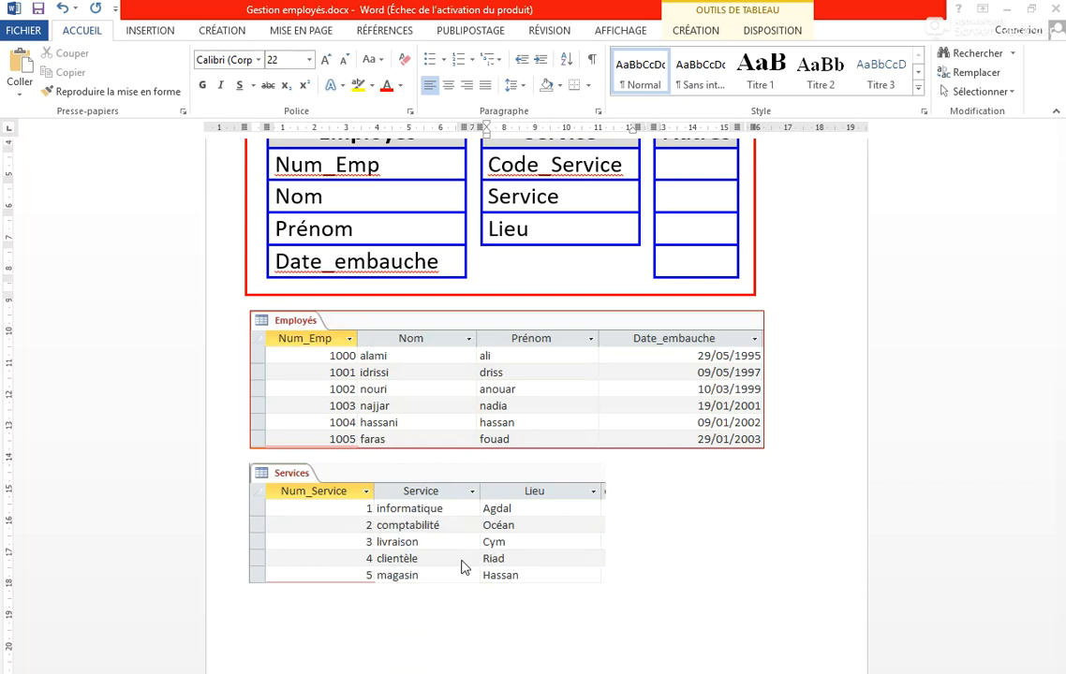
pyautogui.scroll(3, 460, 567)
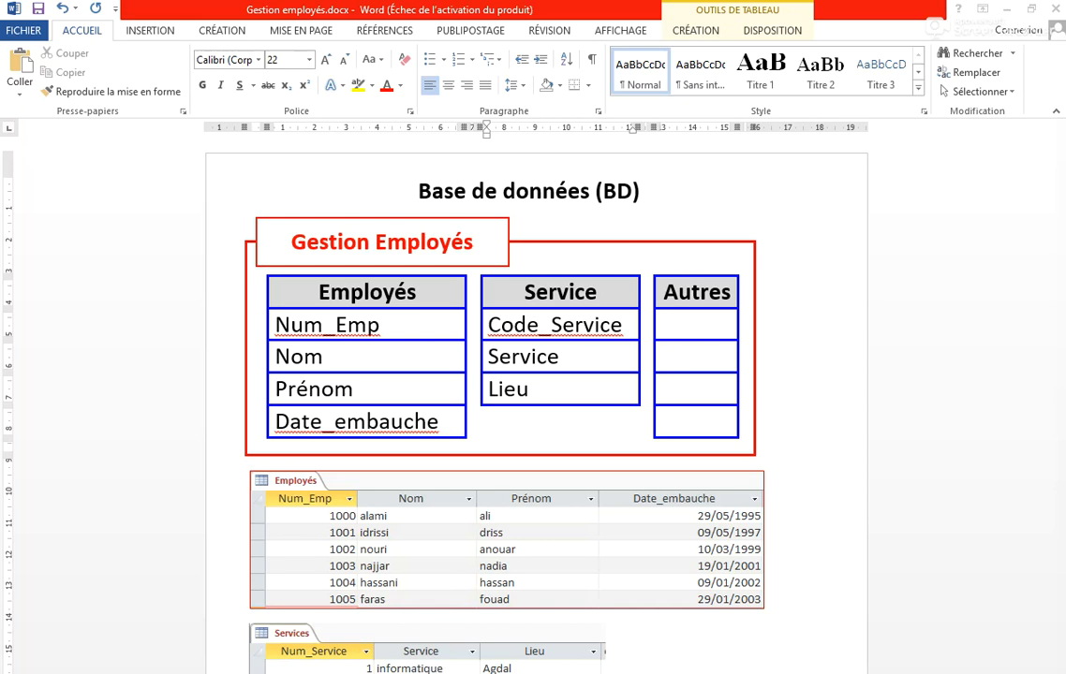
pyautogui.press('super')
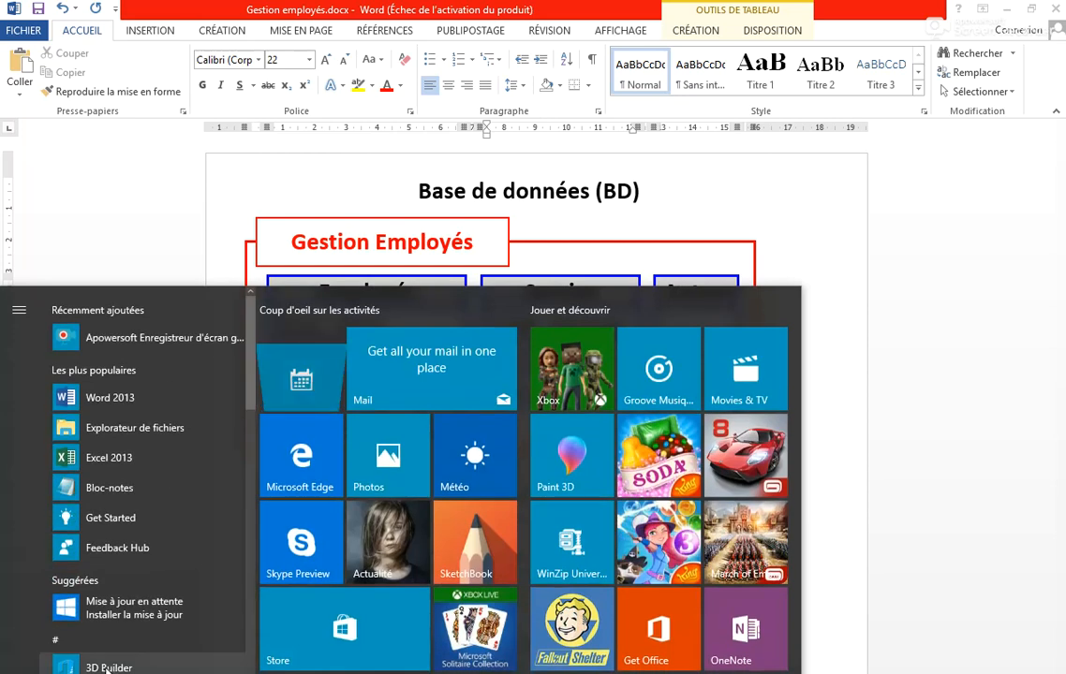
pyautogui.scroll(-10, 107, 618)
pyautogui.scroll(-6, 111, 602)
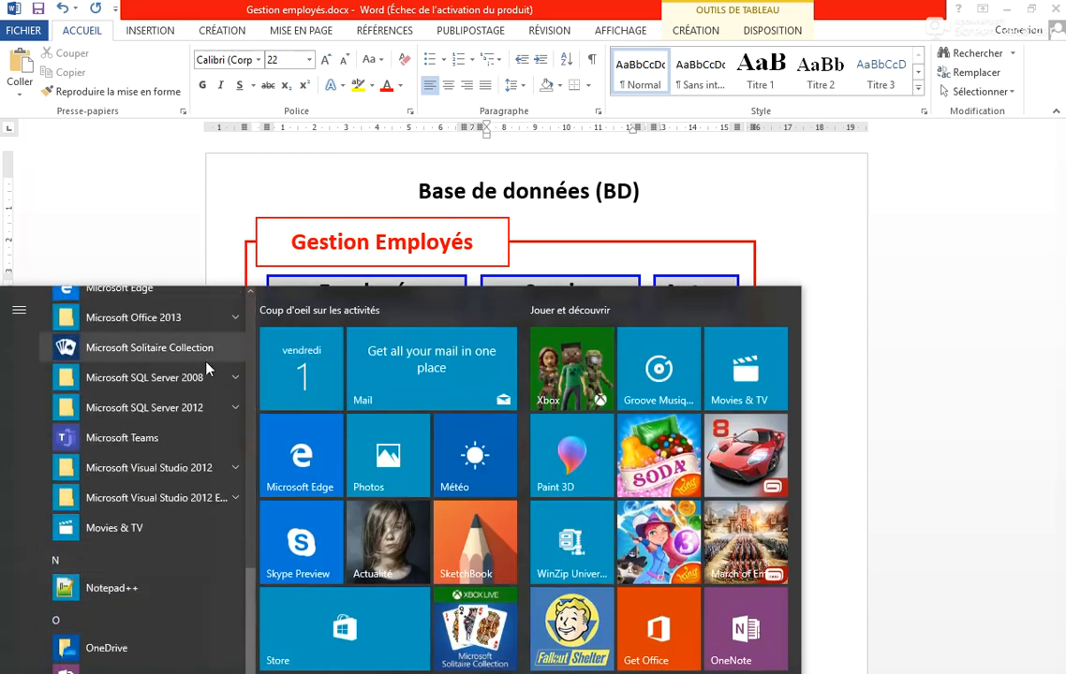
pyautogui.click(192, 323)
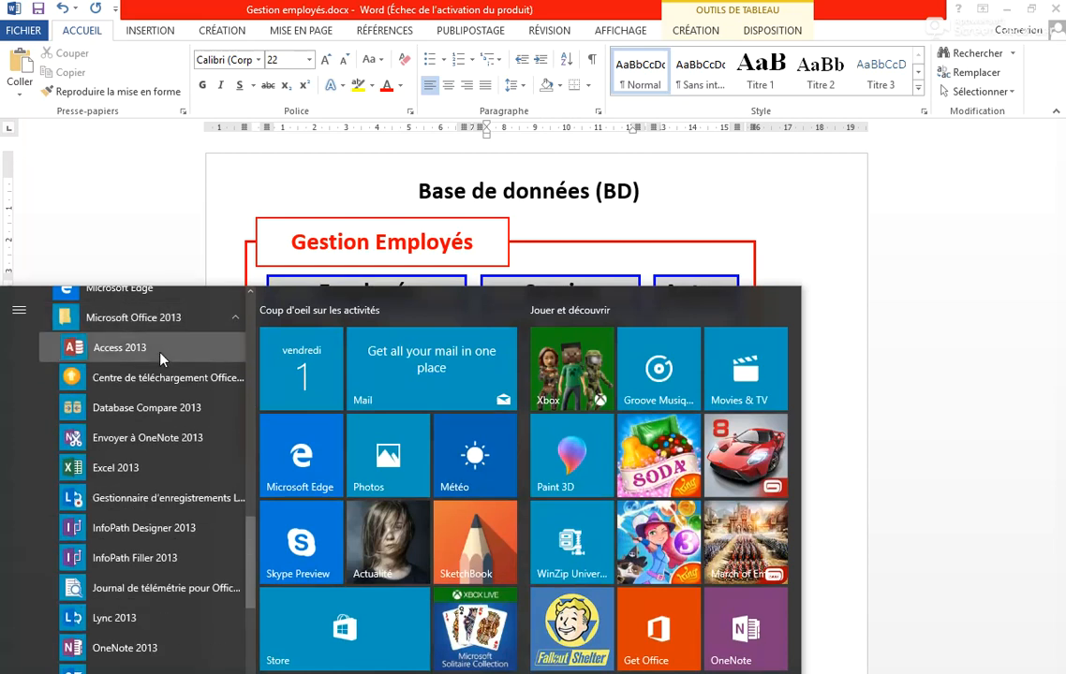
pyautogui.click(160, 359)
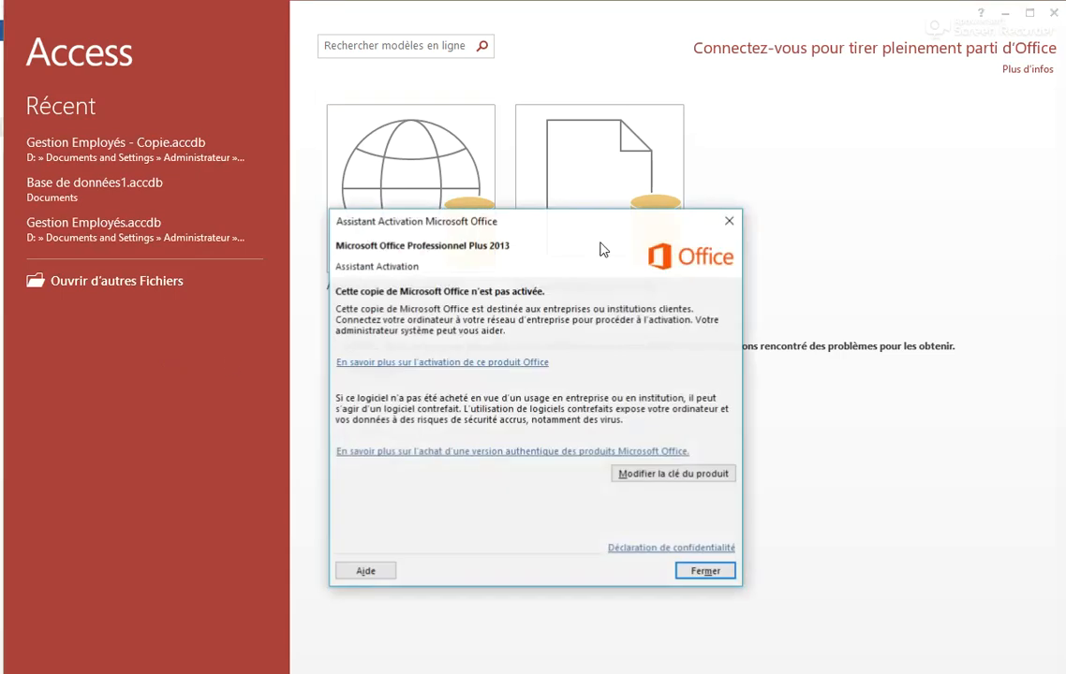
pyautogui.click(729, 221)
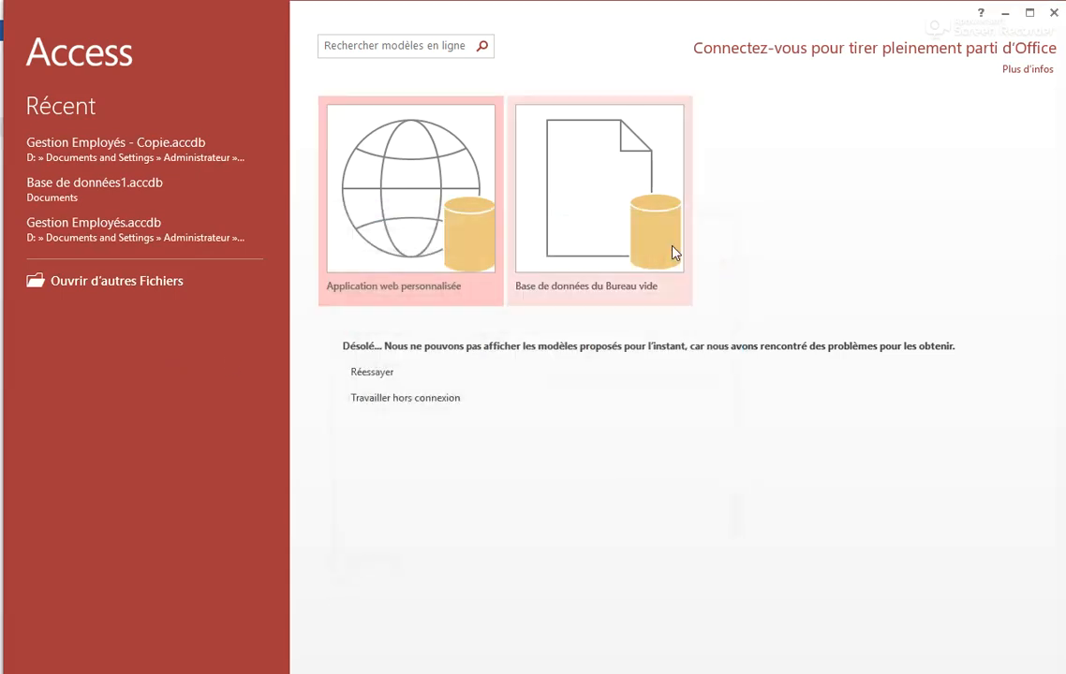
# Start a blank desktop database and set its file name to "Gestion des employés.accdb"
pyautogui.click(579, 233)
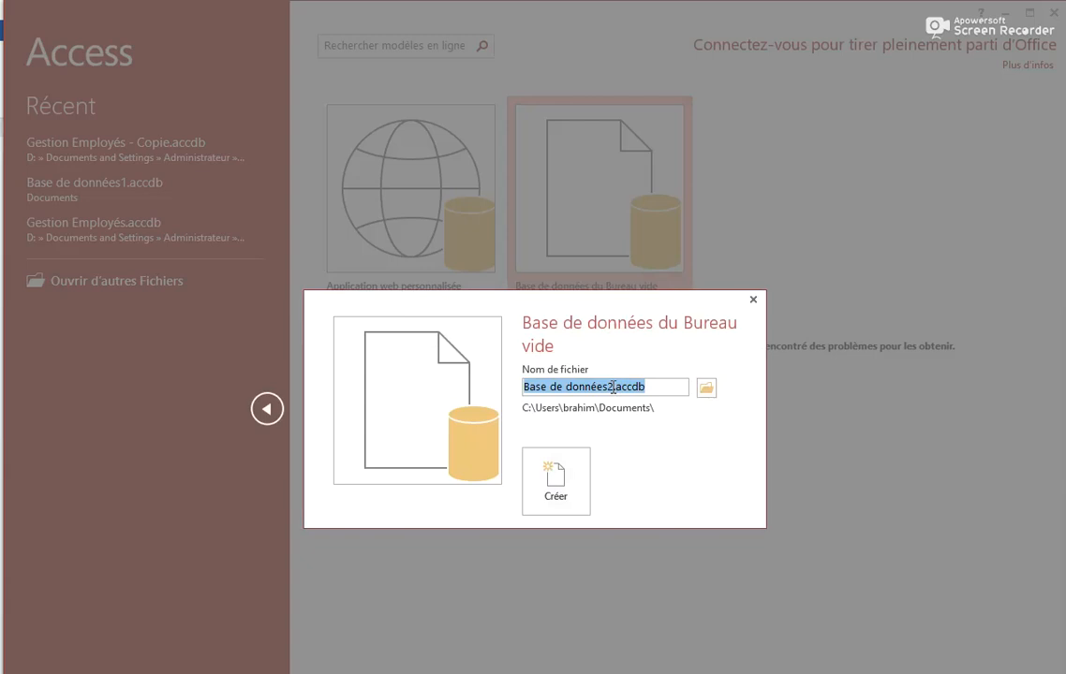
pyautogui.moveTo(613, 388); pyautogui.dragTo(517, 388)
pyautogui.write('Gest')
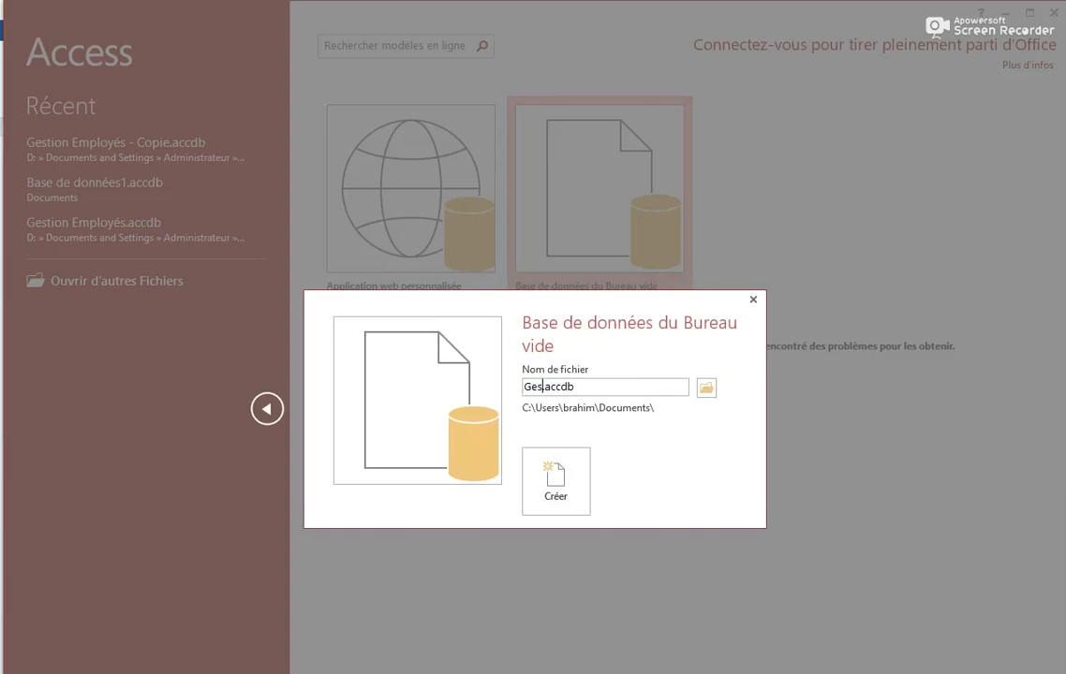
pyautogui.write('ion des employ')
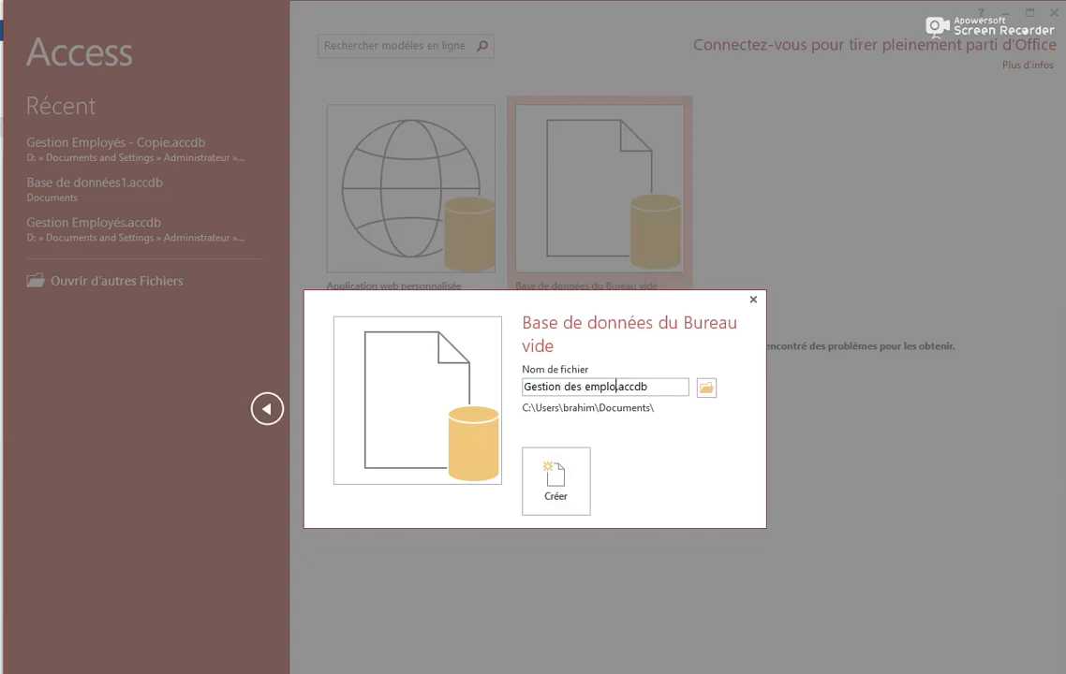
pyautogui.write('és')
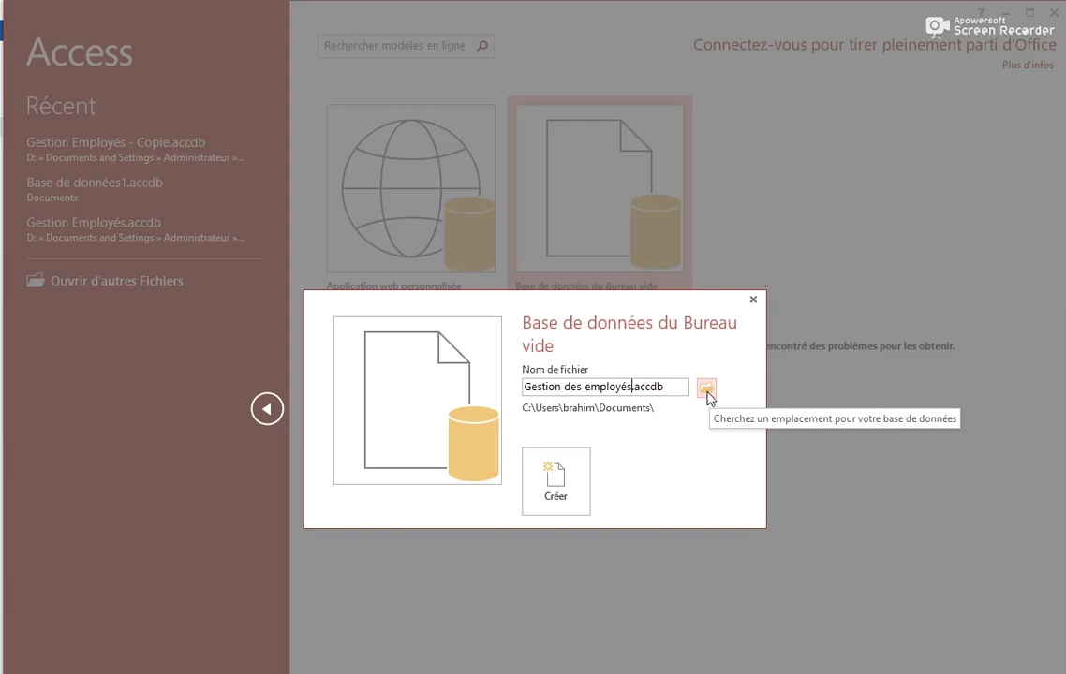
# Choose the desktop (Bureau) as the storage location and create the database
pyautogui.click(707, 391)
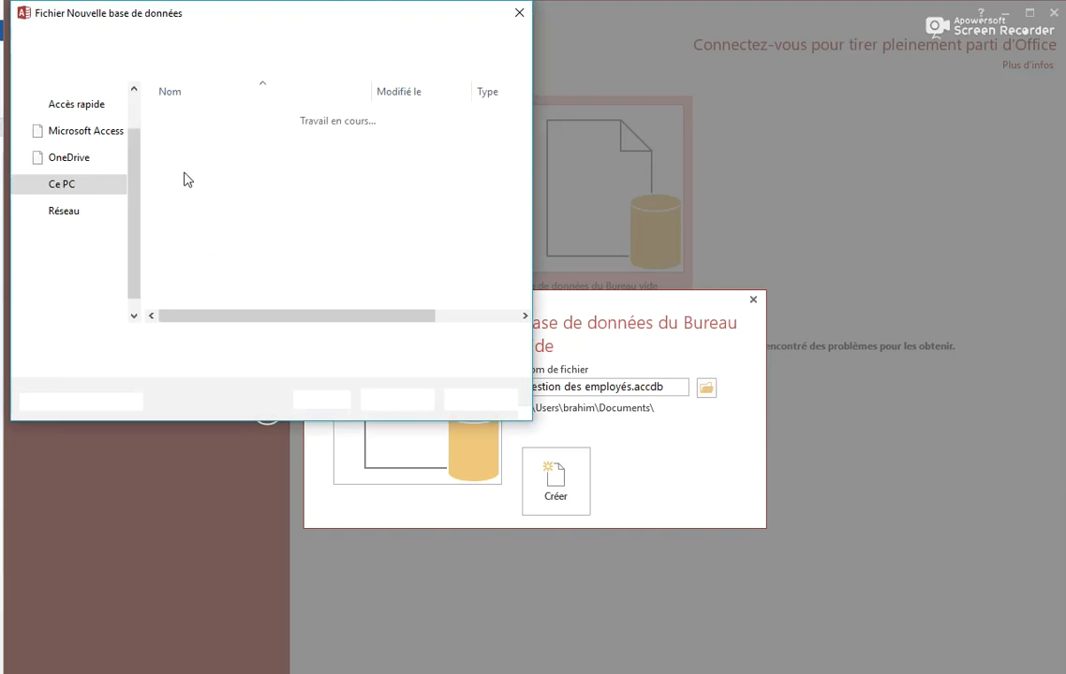
pyautogui.scroll(1, 137, 171)
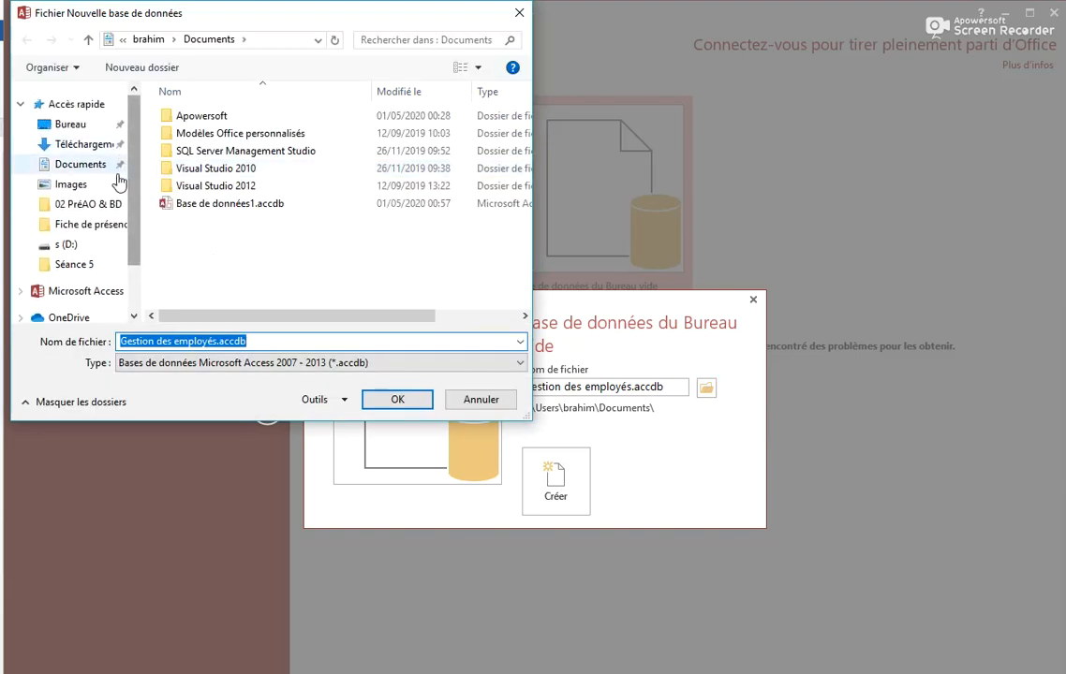
pyautogui.click(87, 131)
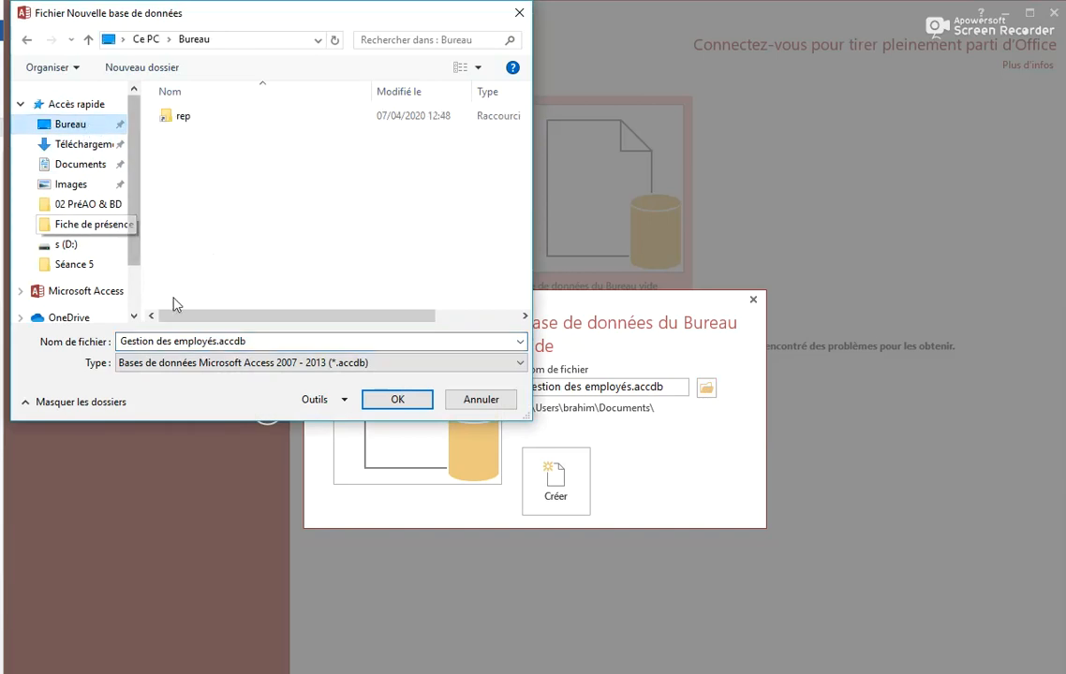
pyautogui.click(397, 400)
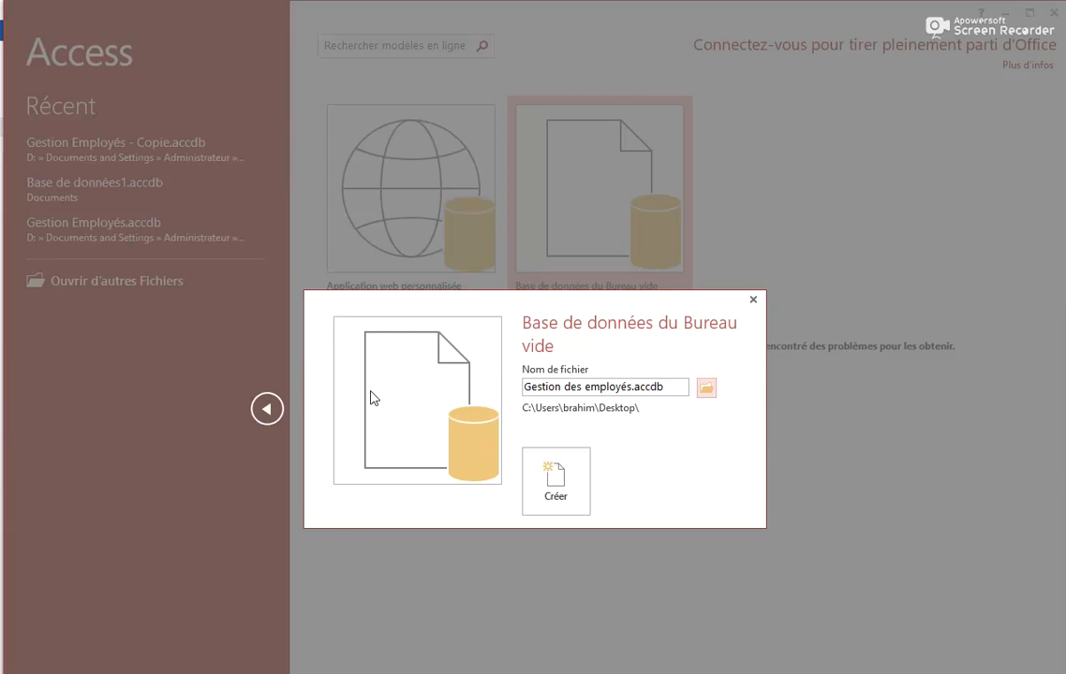
pyautogui.click(558, 482)
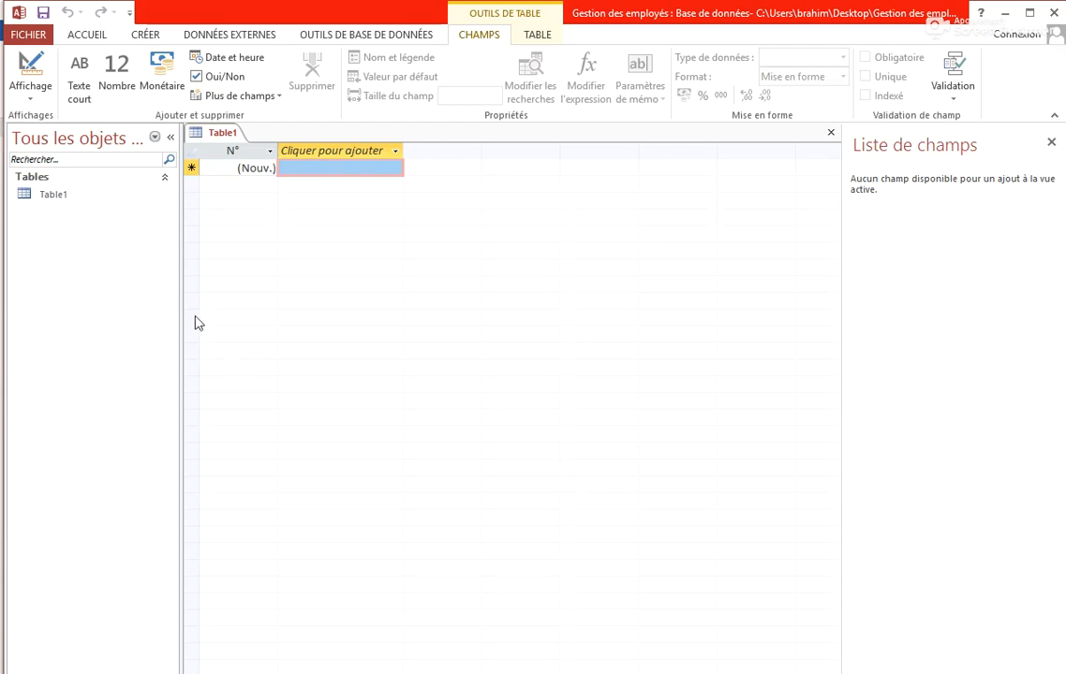
# Switch the new table to design view, saving it under the name "Table employés"
pyautogui.click(31, 104)
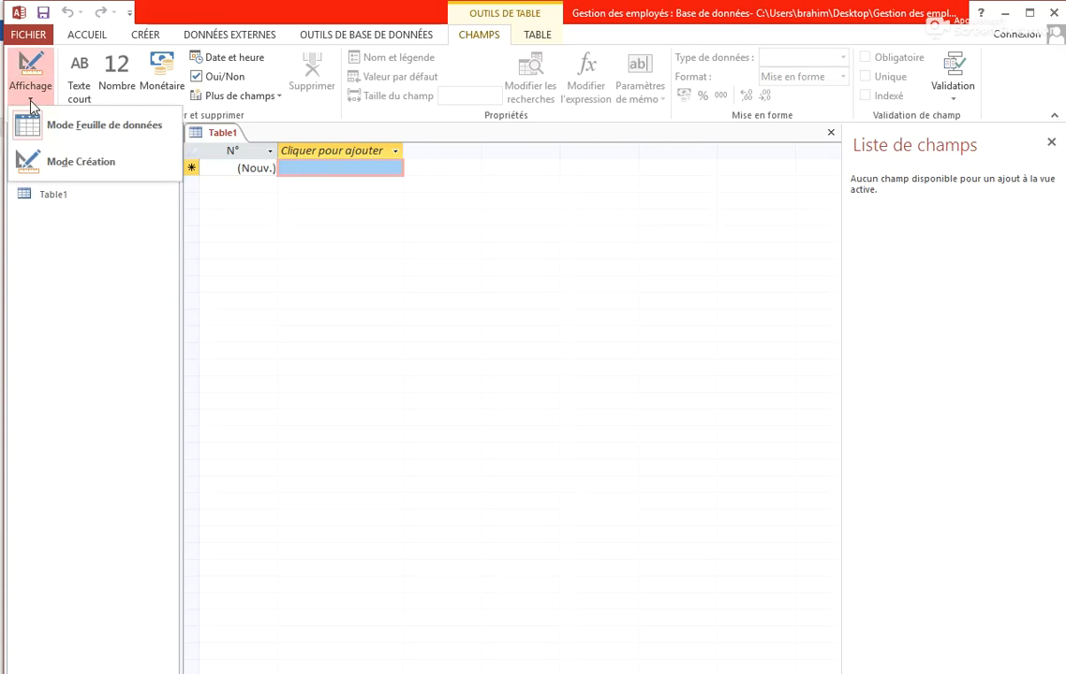
pyautogui.click(62, 164)
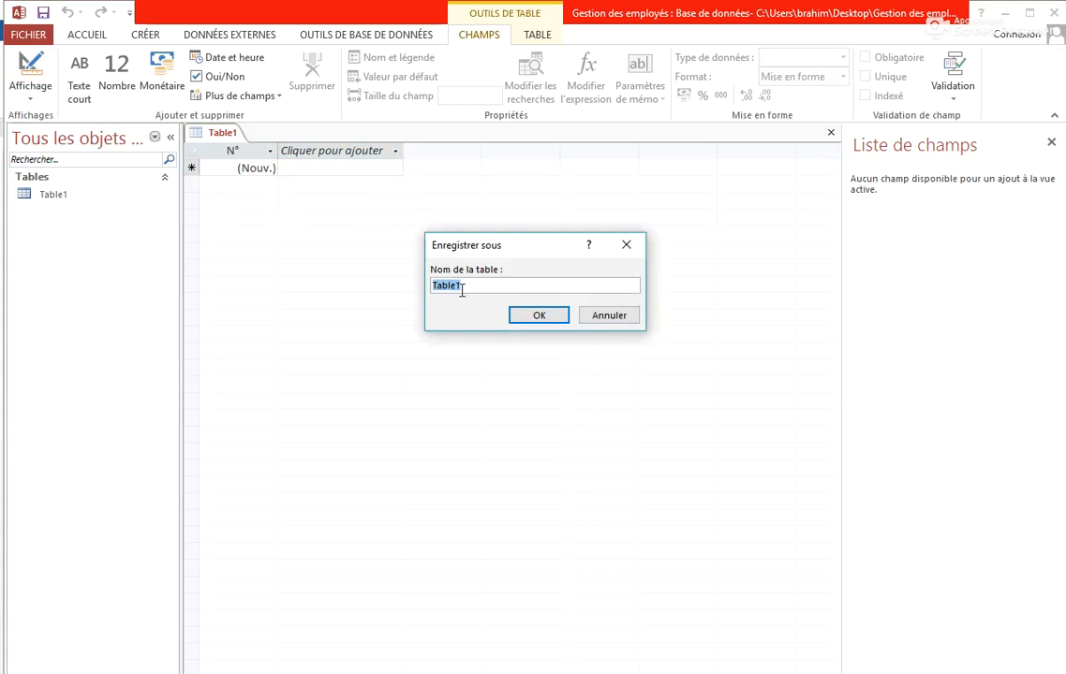
pyautogui.write('Table employés')
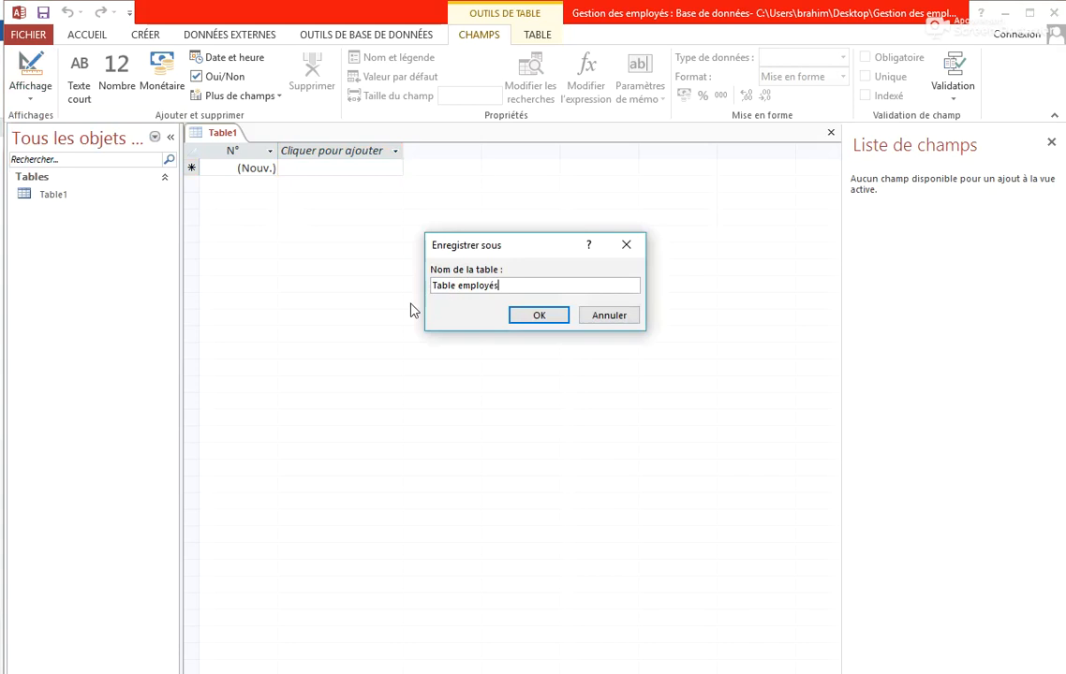
pyautogui.click(536, 319)
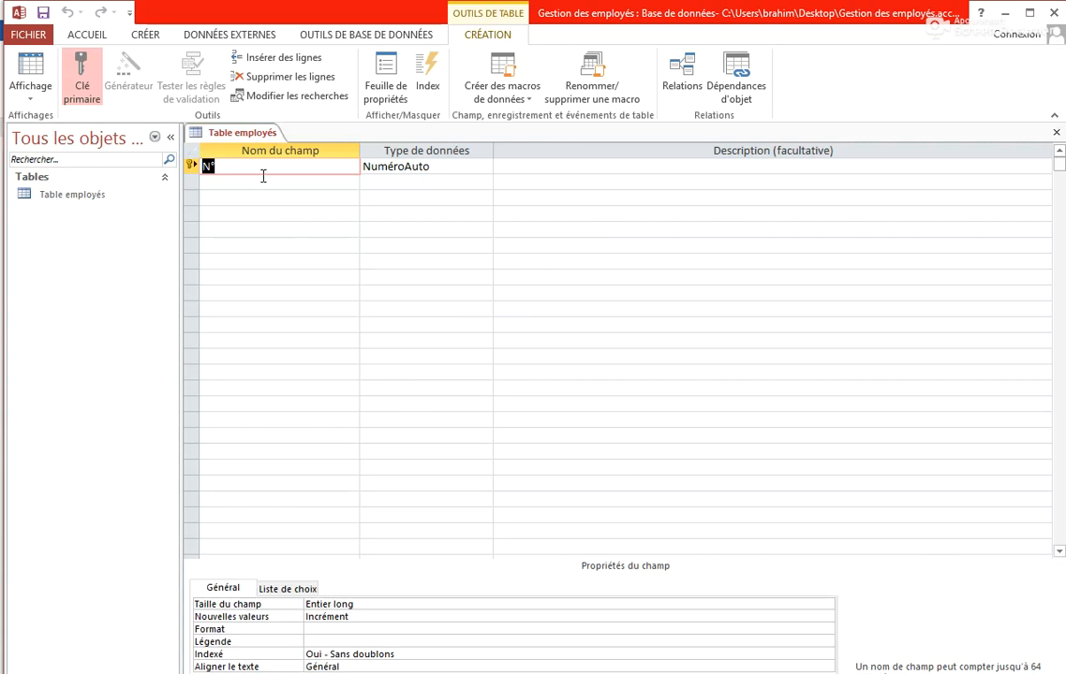
# Rename the primary key field to NumEmp and consult the Employés field list in the Word document
pyautogui.write('NumEmp')
pyautogui.hotkey('alt', 'Tab')
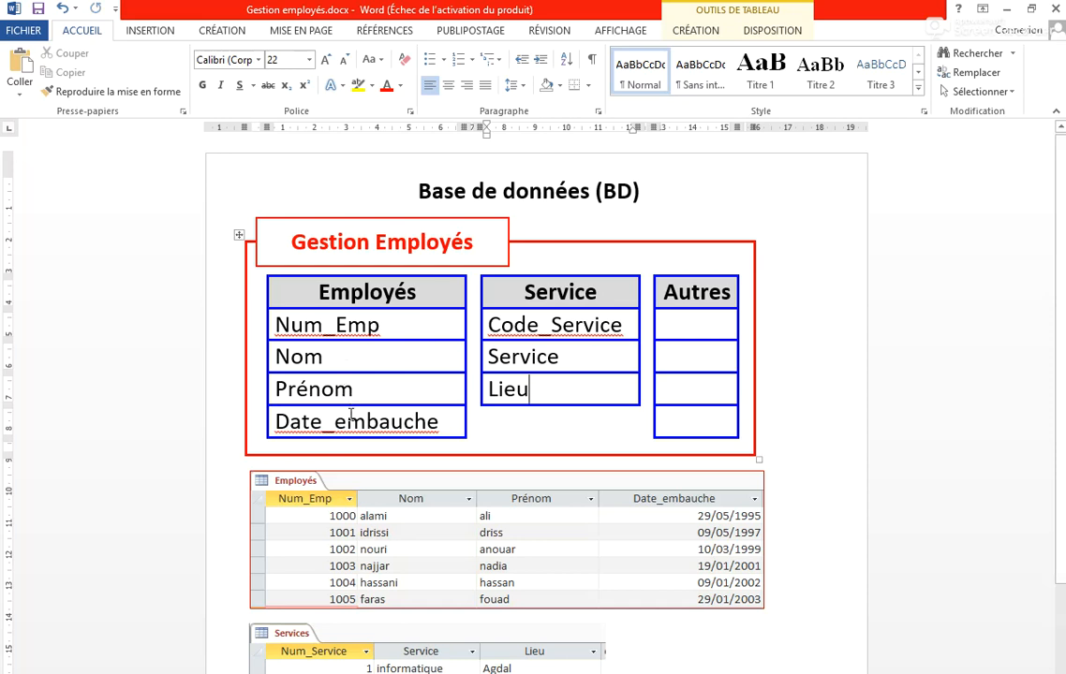
pyautogui.hotkey('alt', 'Tab')
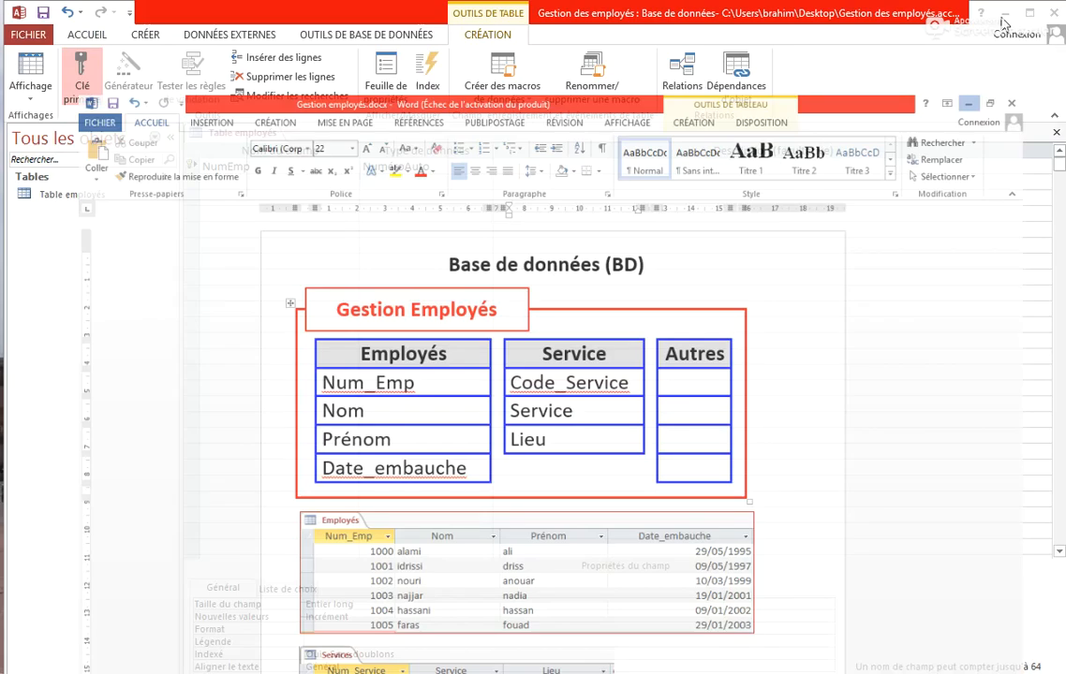
# Add the fields Nom, Prénom and Date_embauche below NumEmp in Table employés
pyautogui.click(359, 179)
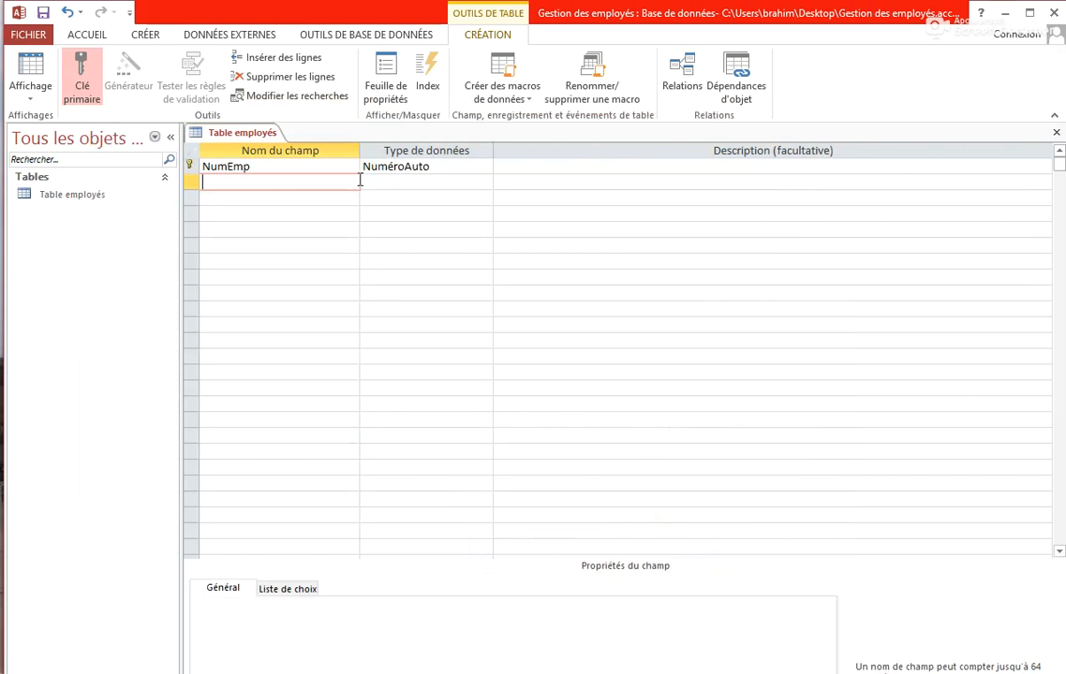
pyautogui.write('Nom')
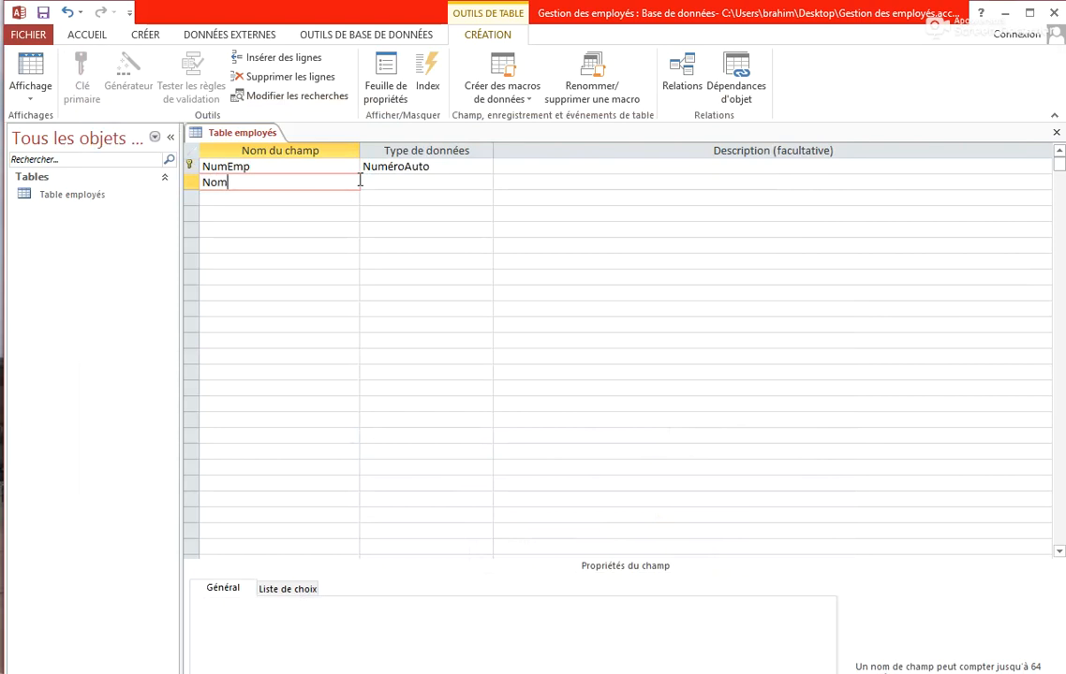
pyautogui.press('Down')
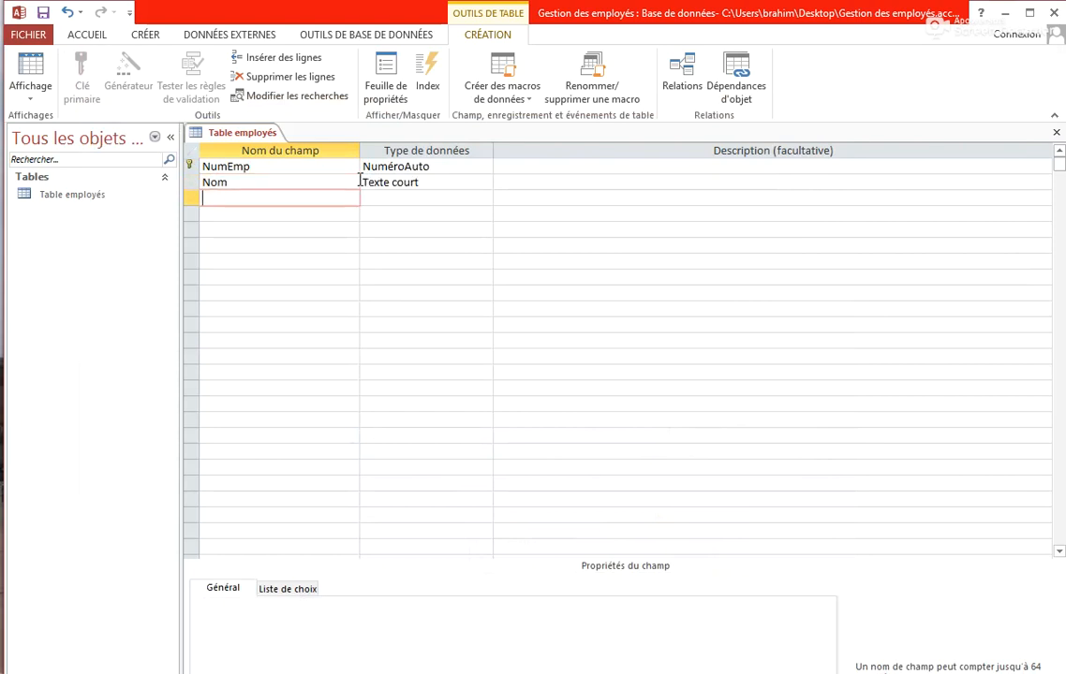
pyautogui.write('Prénom')
pyautogui.press('Down')
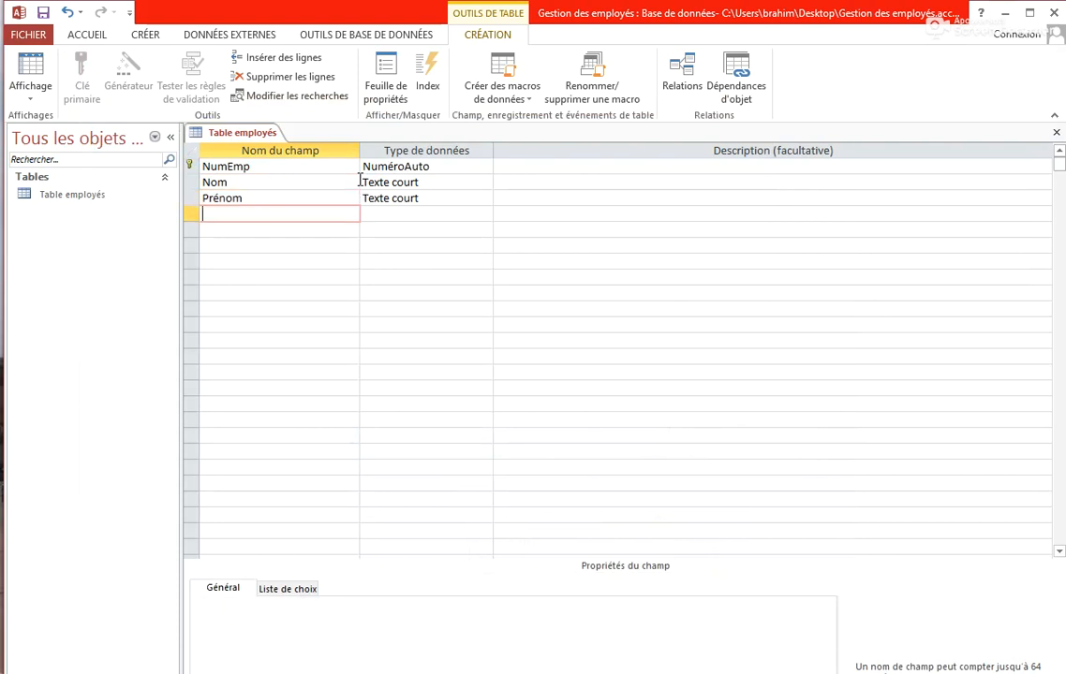
pyautogui.write('Date ')
pyautogui.write('embauche')
pyautogui.press('Tab')
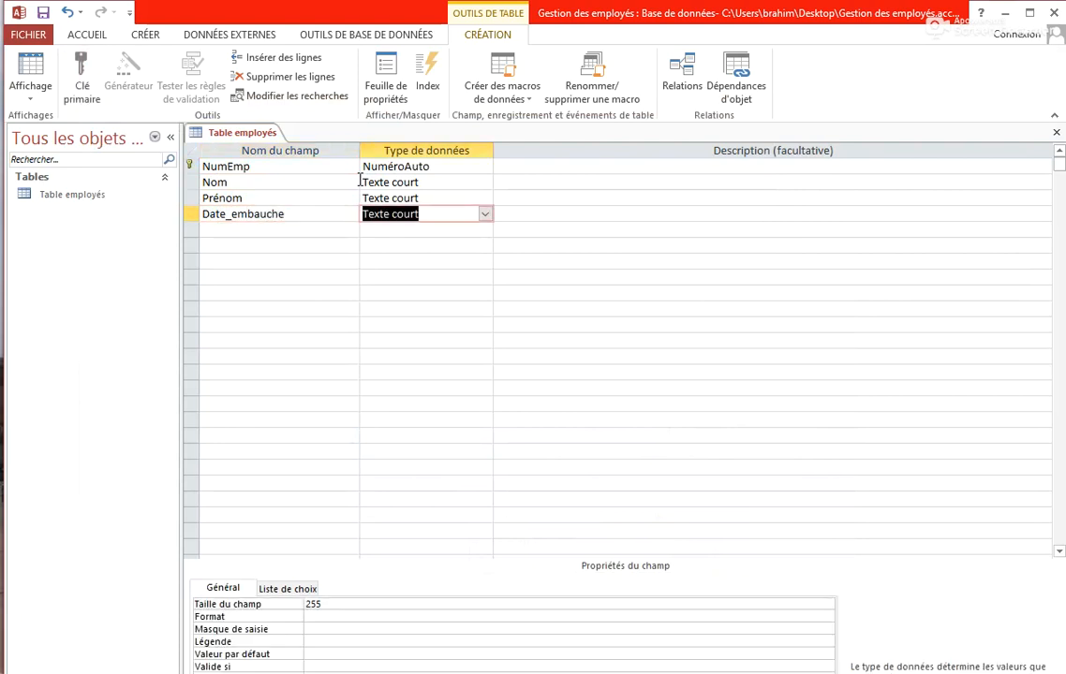
pyautogui.hotkey('shift', 'Tab')
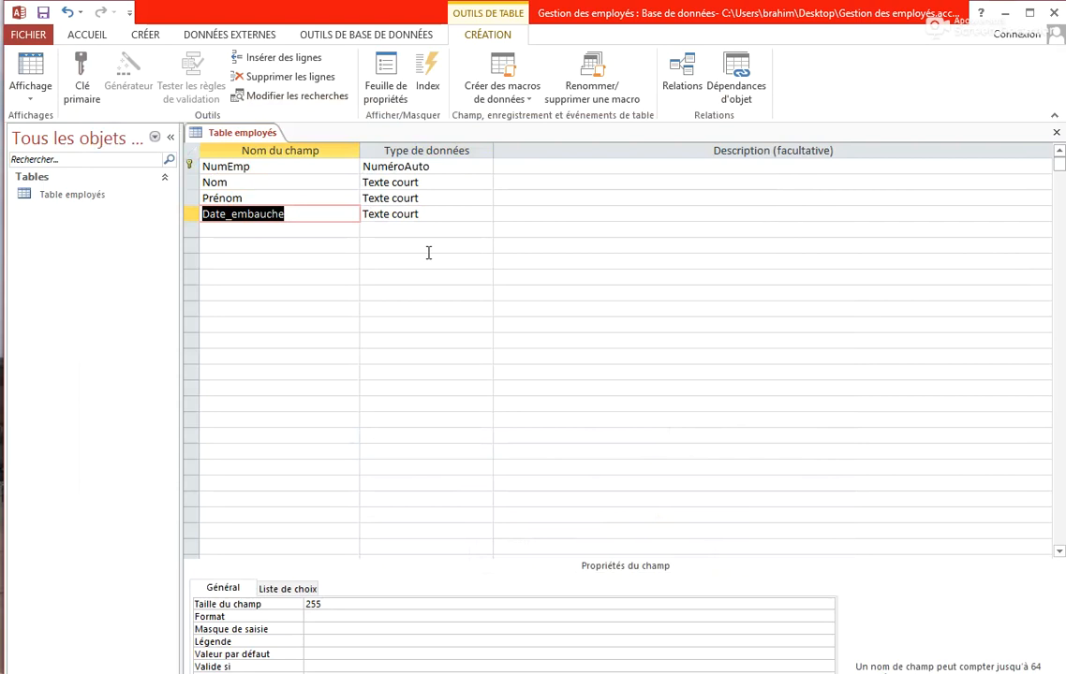
# Consult the sample Employés records in the Word document and, back in Access, set the NumEmp field's data type to Numérique
pyautogui.scroll(-1, 431, 257)
pyautogui.scroll(1, 490, 417)
pyautogui.hotkey('alt', 'Tab')
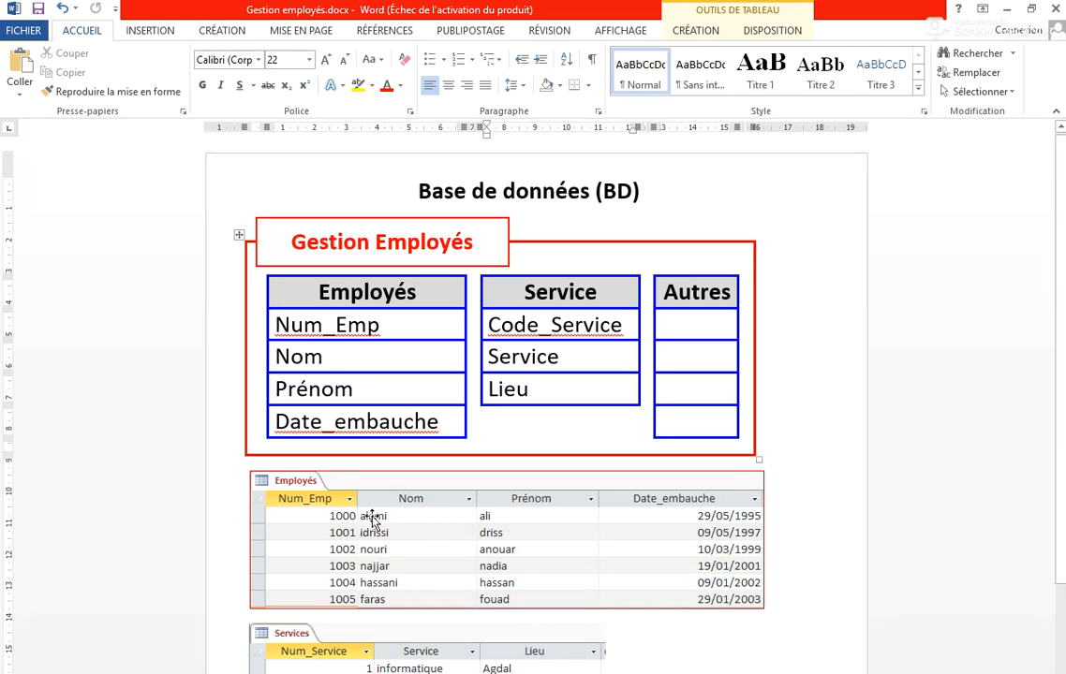
pyautogui.scroll(-1, 310, 501)
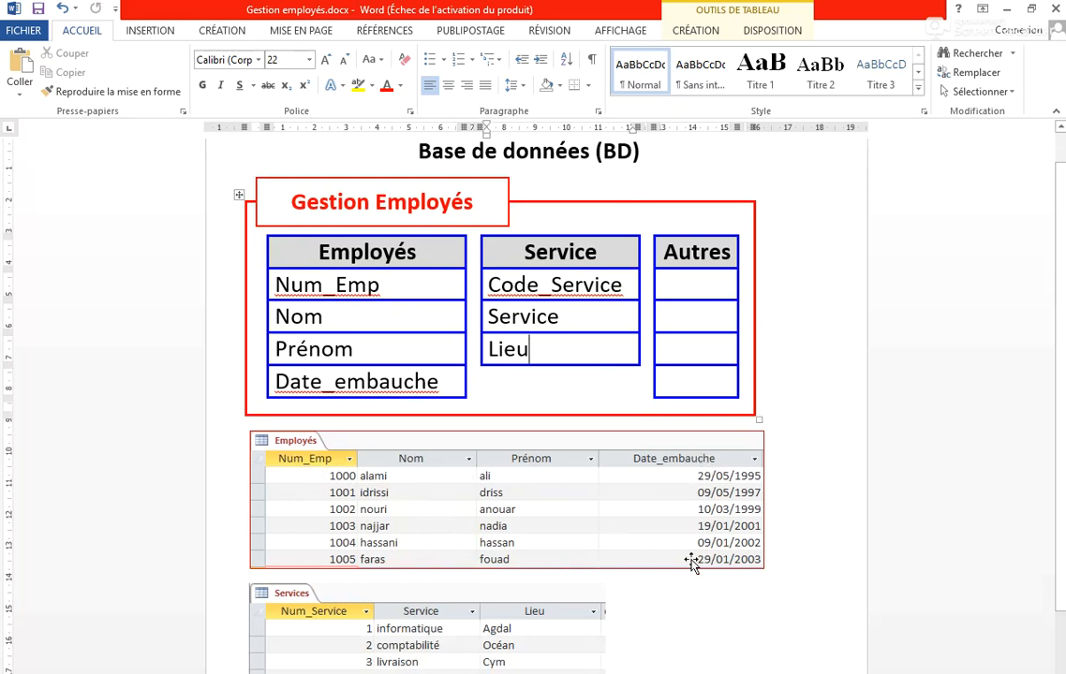
pyautogui.moveTo(634, 673)
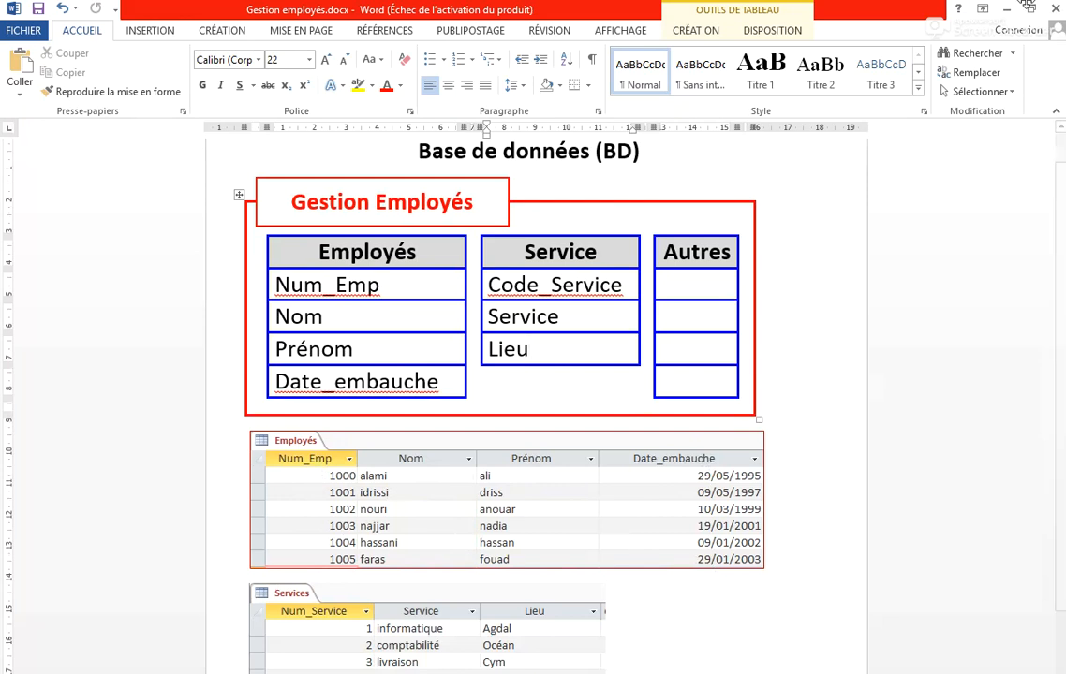
pyautogui.click(1007, 9)
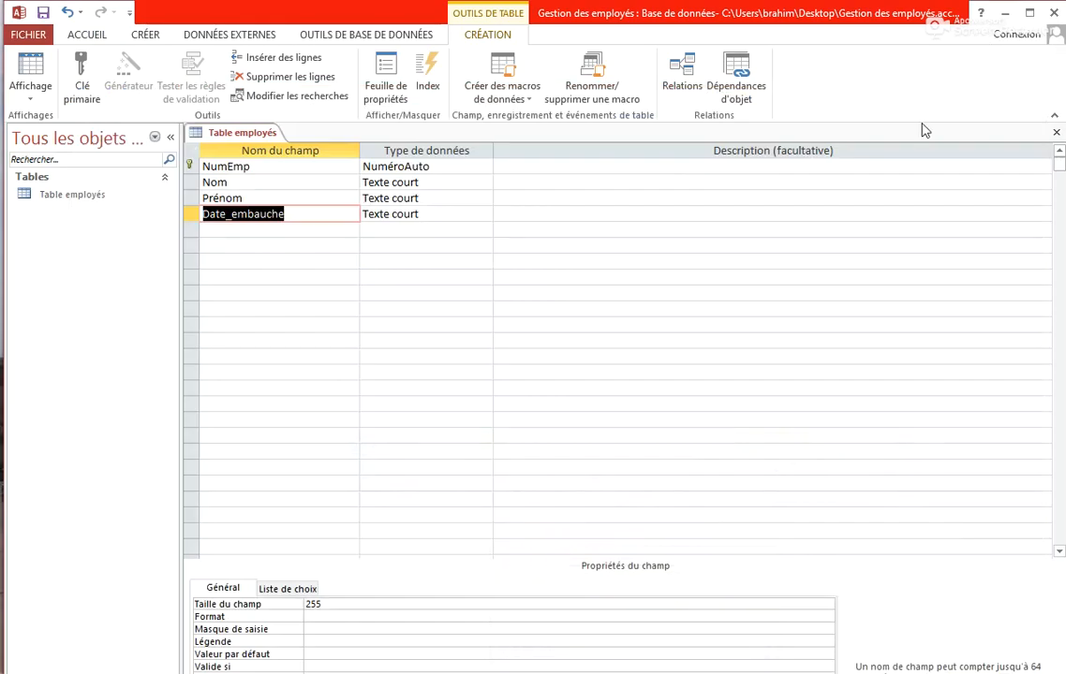
pyautogui.click(419, 165)
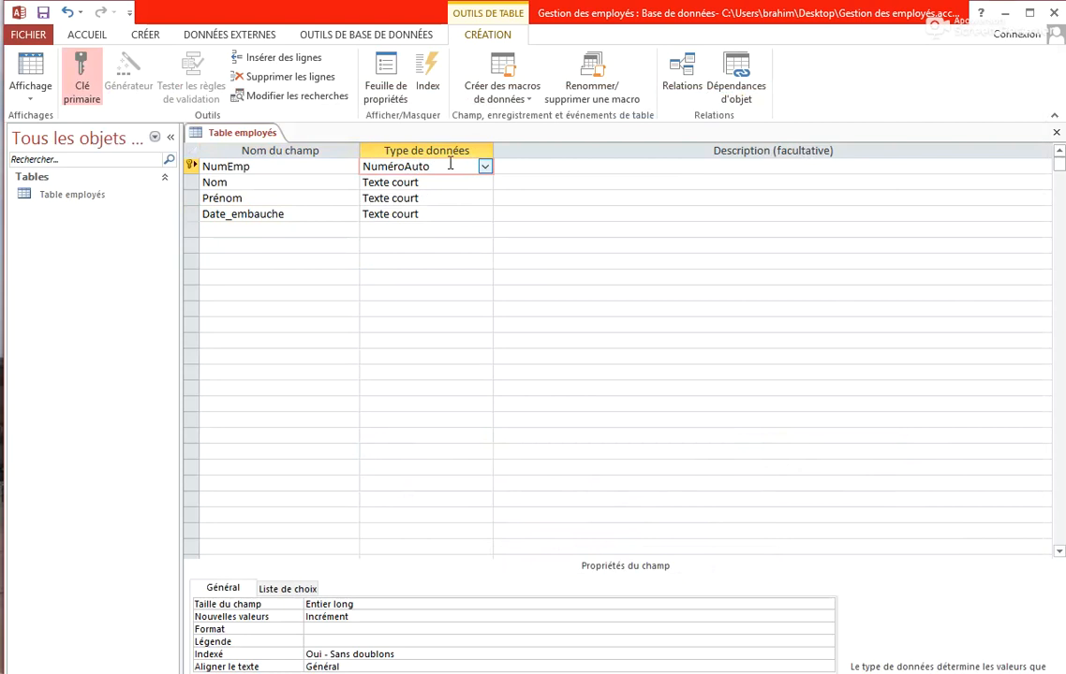
pyautogui.click(485, 167)
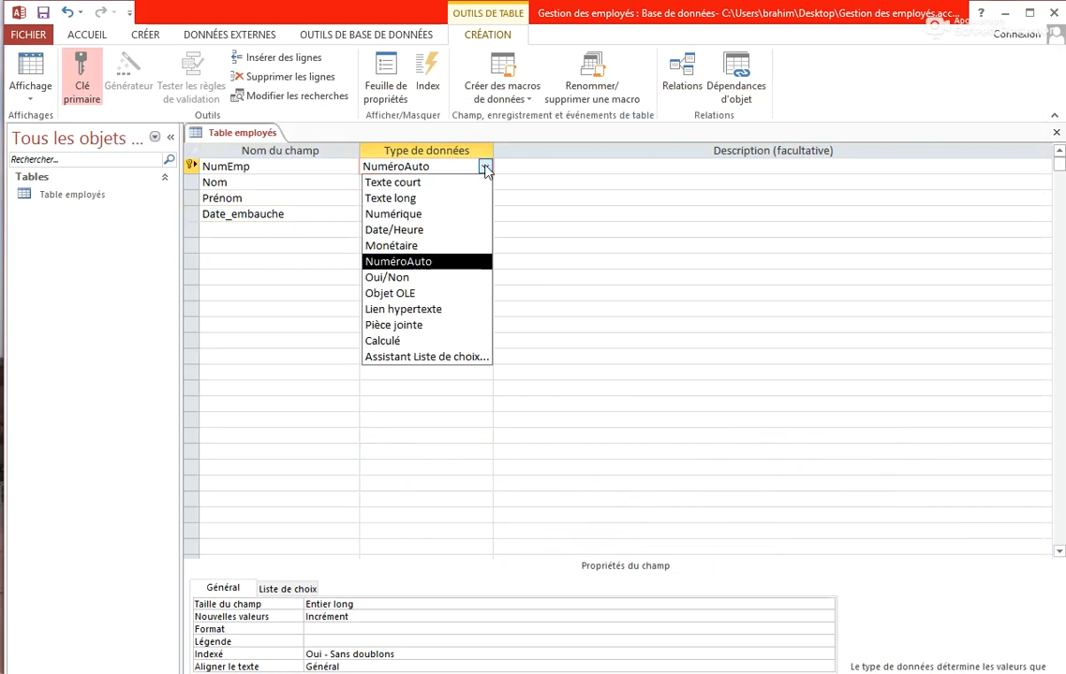
pyautogui.click(438, 215)
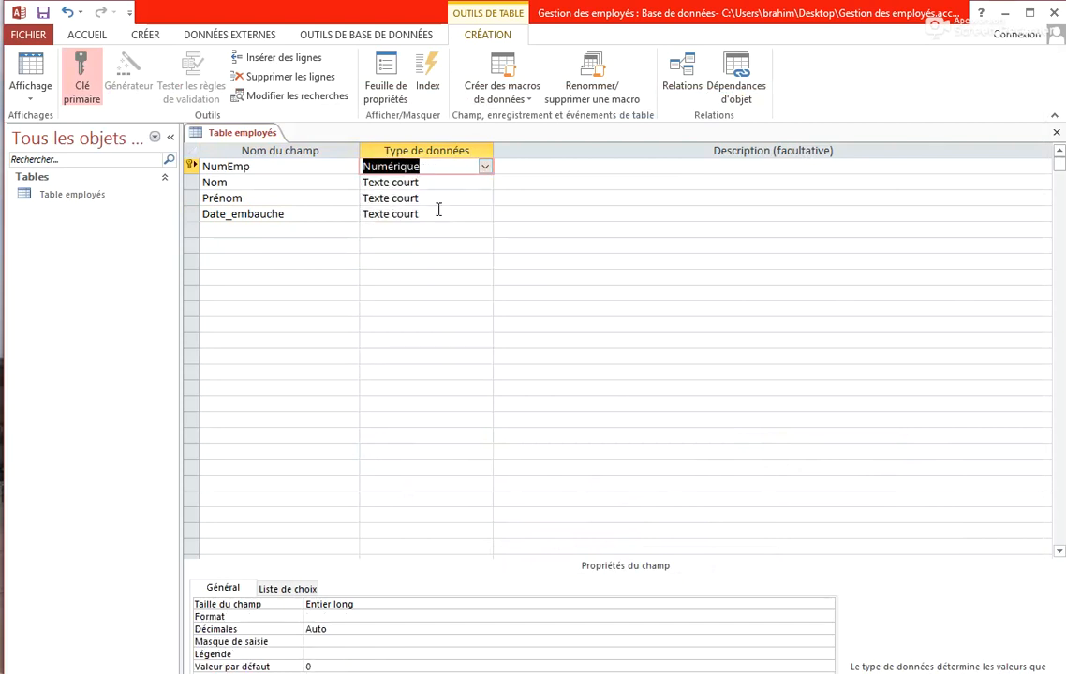
# Review the available data types for NumEmp, choosing Numérique again, and check the types of Nom and Prénom
pyautogui.click(485, 168)
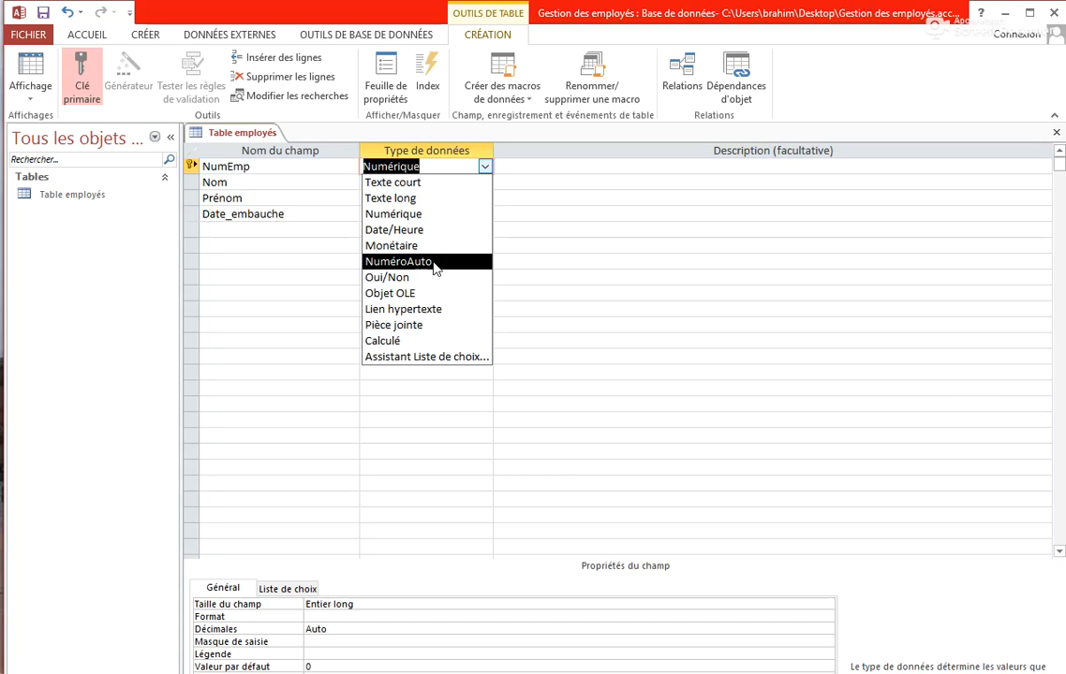
pyautogui.click(422, 217)
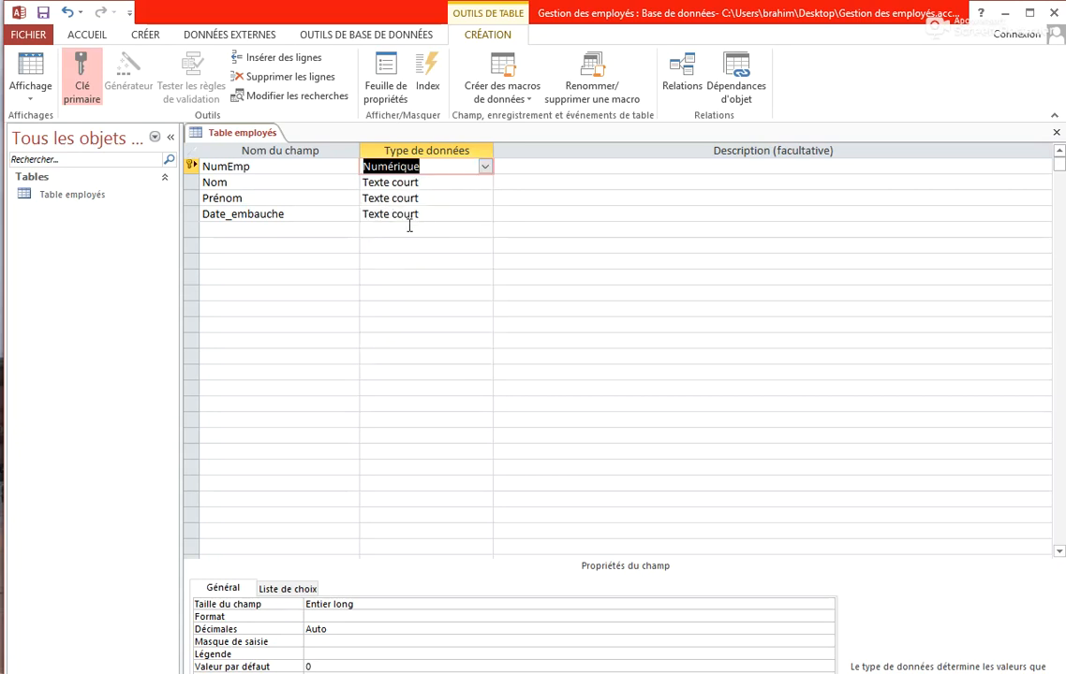
pyautogui.click(320, 187)
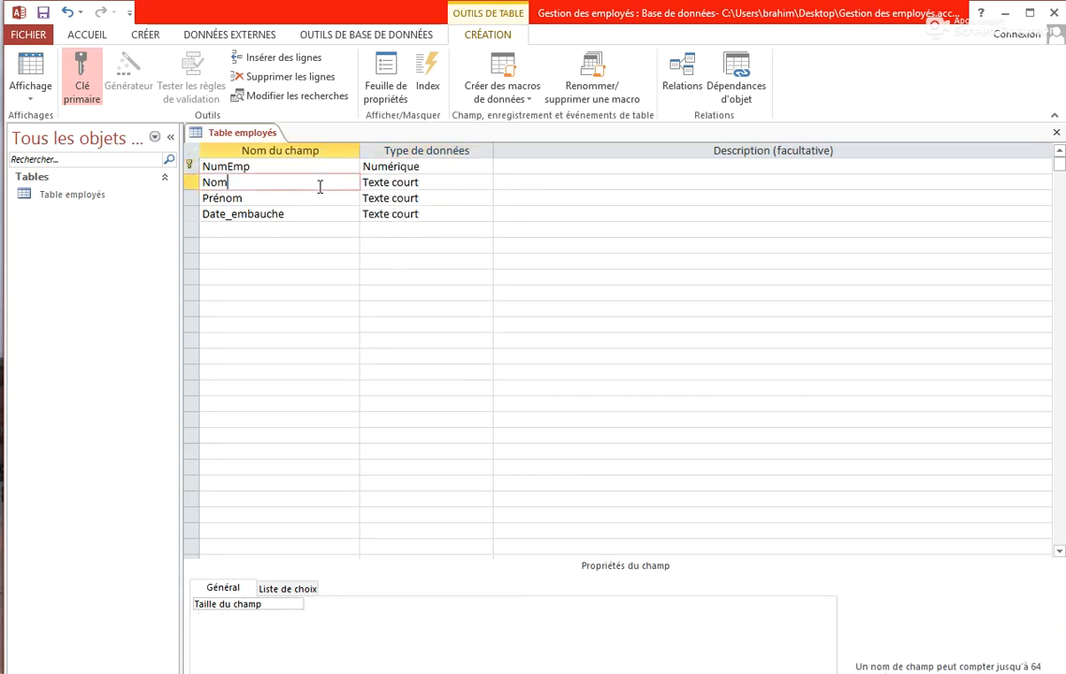
pyautogui.click(409, 182)
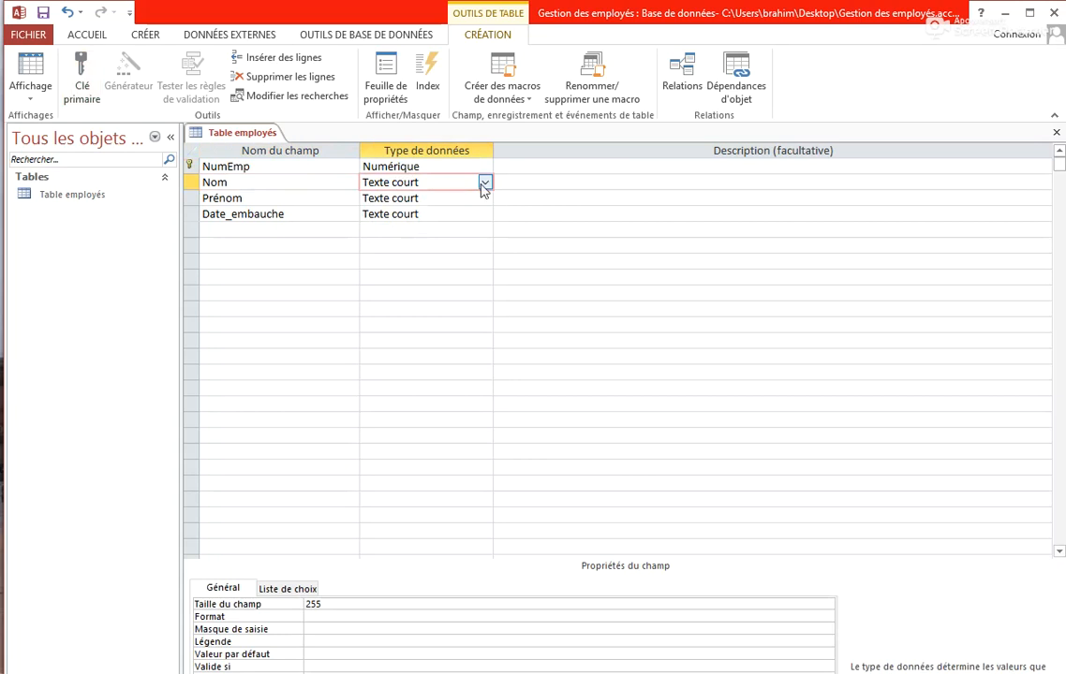
pyautogui.click(314, 199)
pyautogui.click(437, 197)
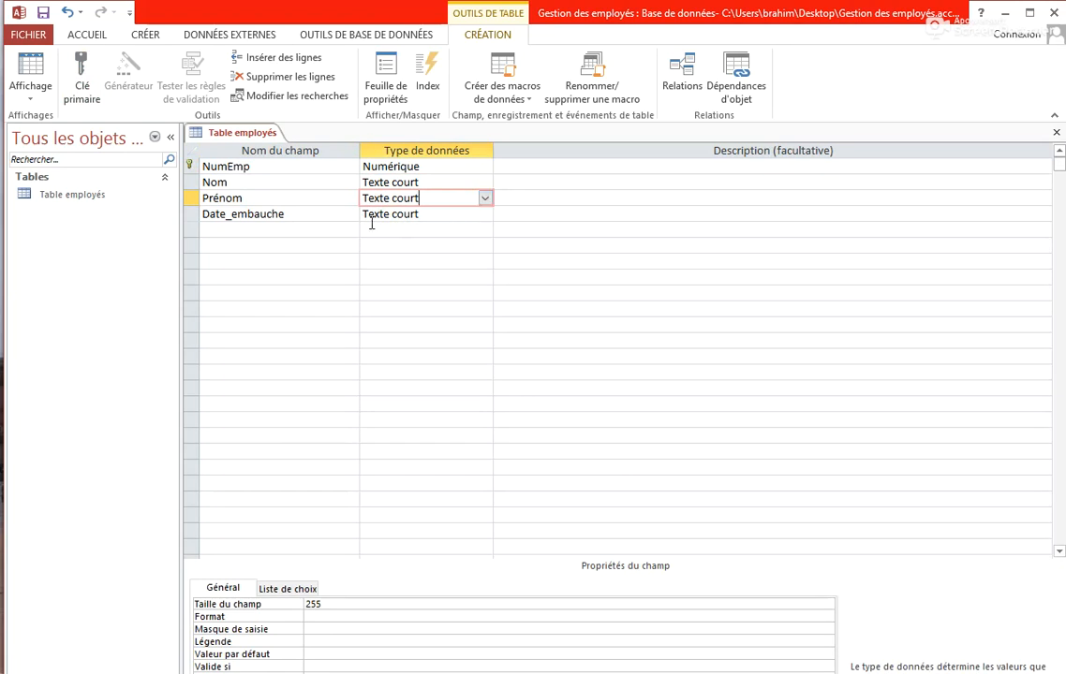
# Set the Date_embauche field's data type to Date/Heure
pyautogui.click(330, 215)
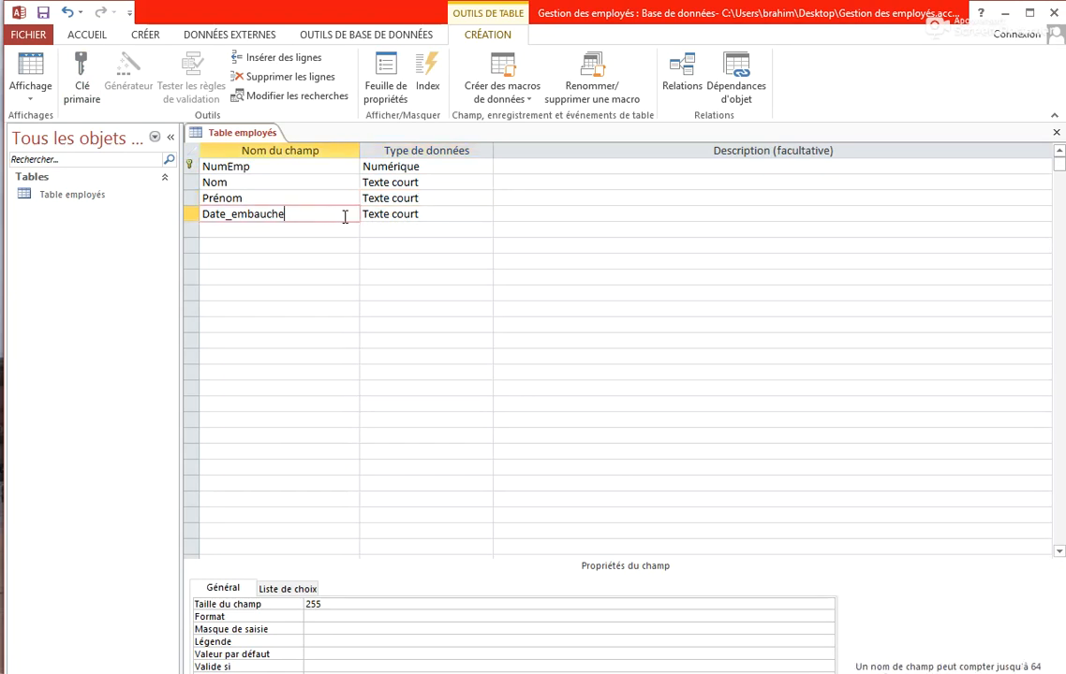
pyautogui.click(449, 212)
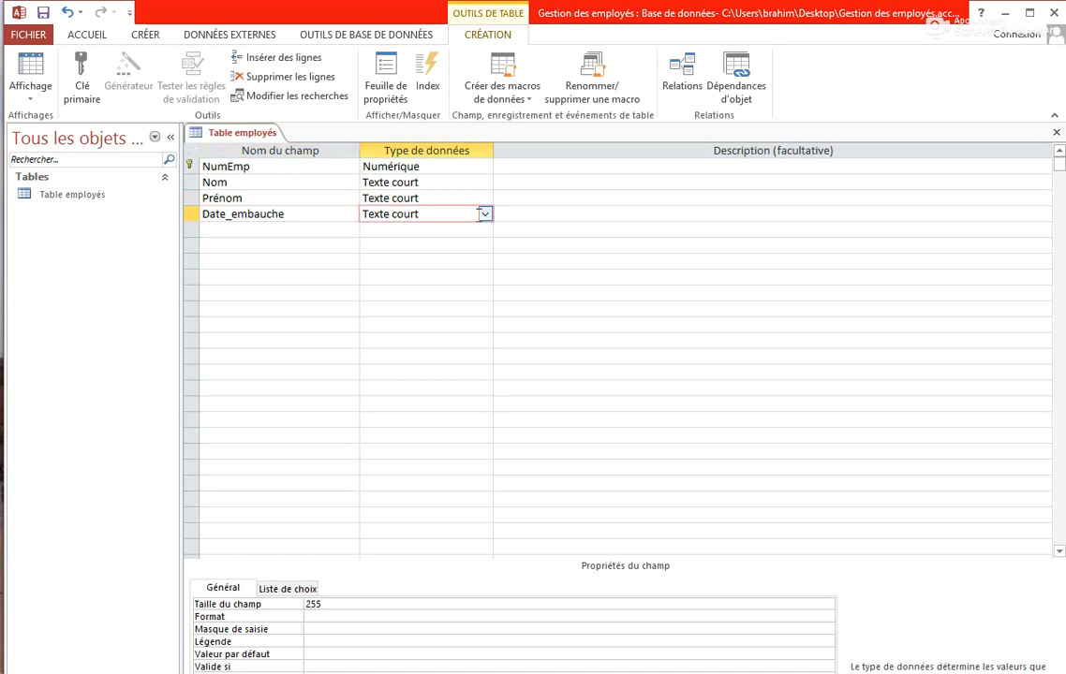
pyautogui.click(485, 216)
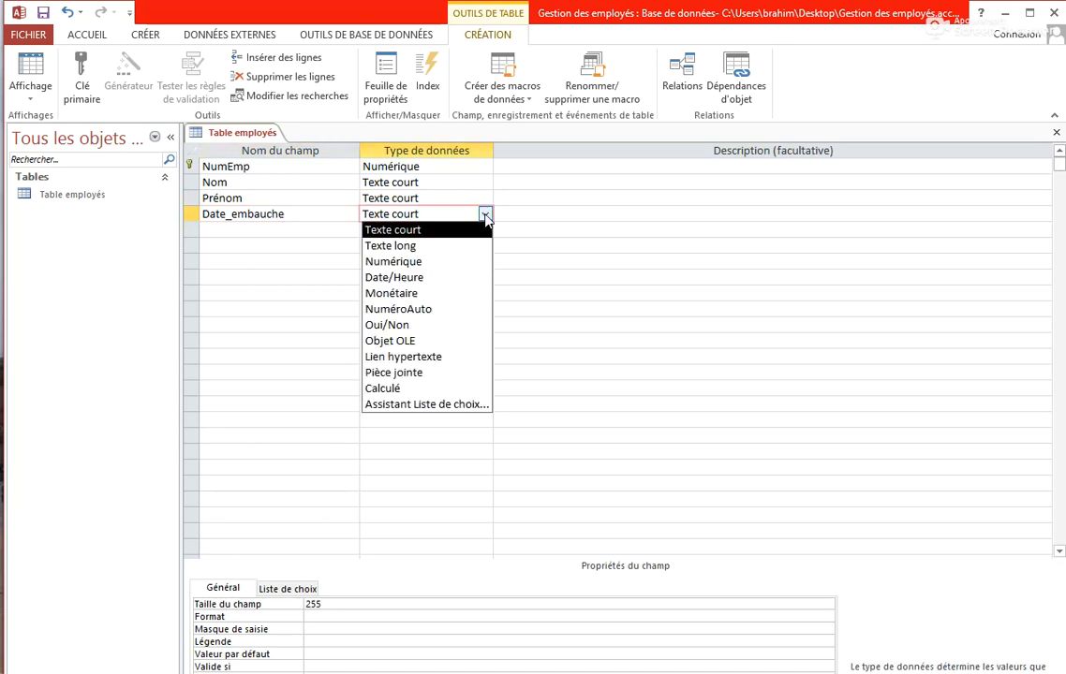
pyautogui.click(436, 279)
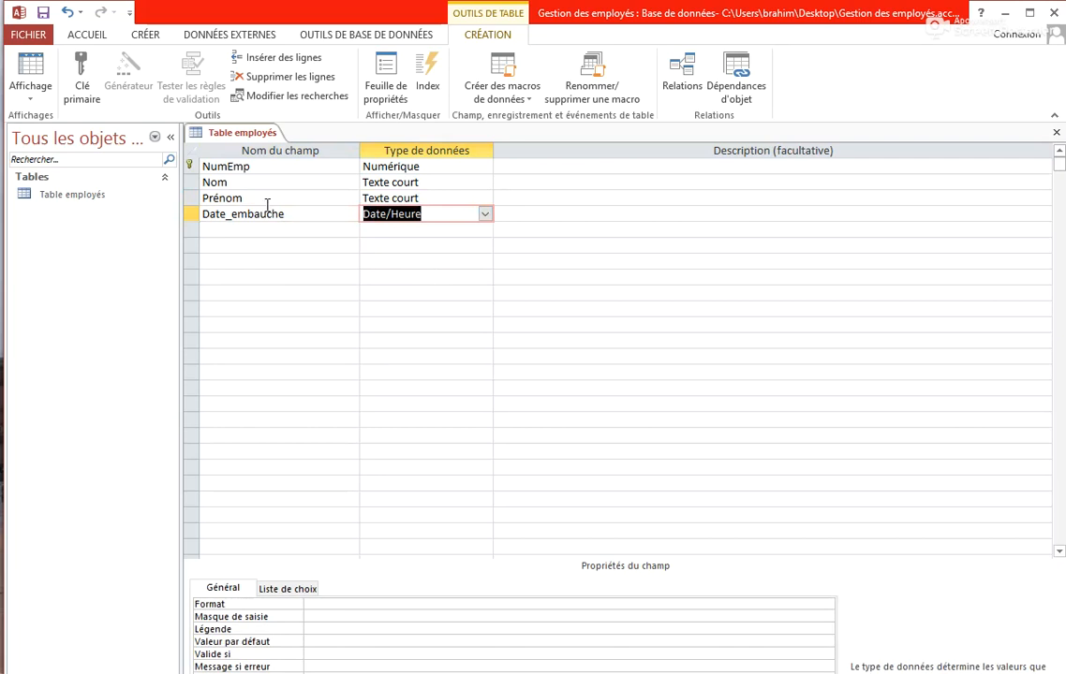
pyautogui.click(292, 168)
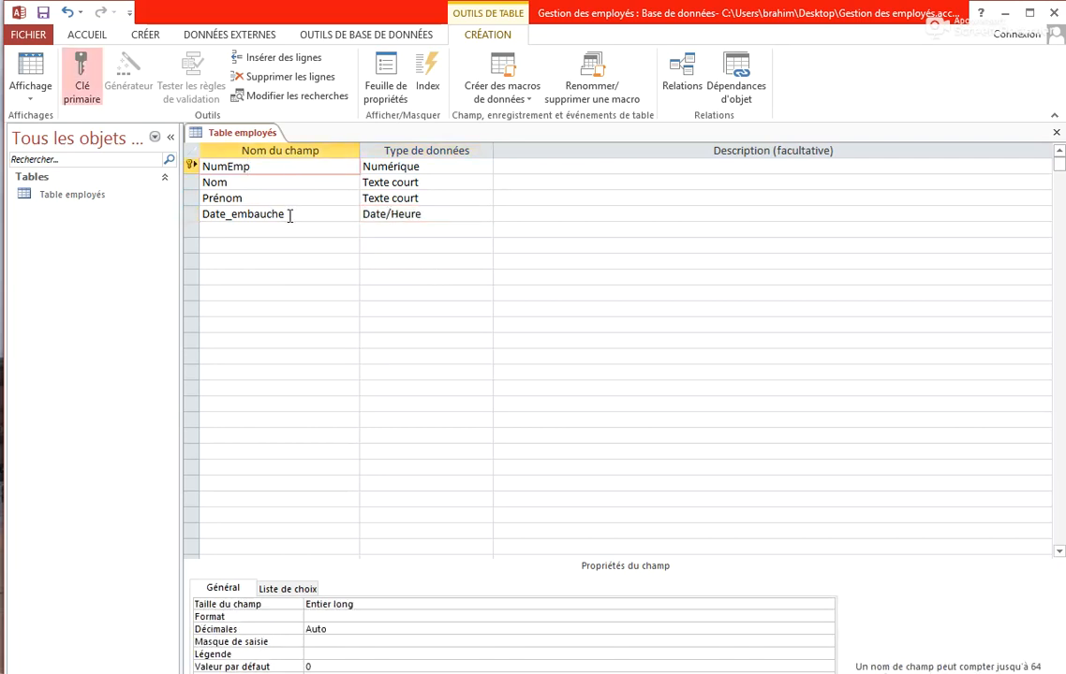
pyautogui.click(289, 216)
pyautogui.click(275, 174)
# Switch Table employés to datasheet view, saving it on the way, and fit the Date_embauche column width to its heading
pyautogui.click(31, 99)
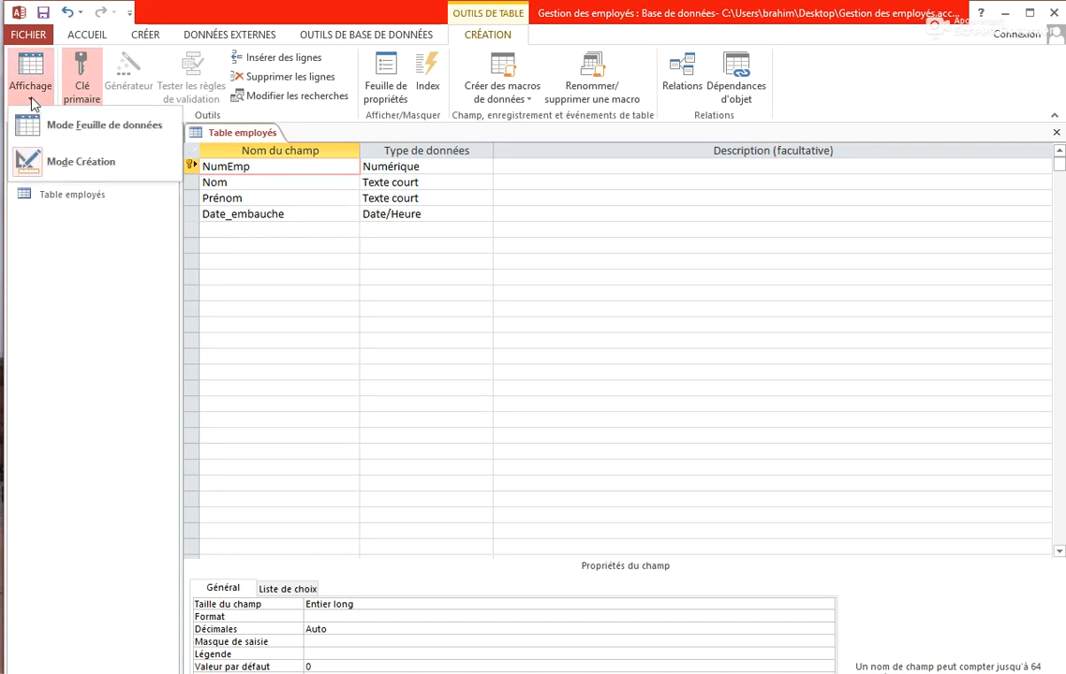
pyautogui.click(84, 132)
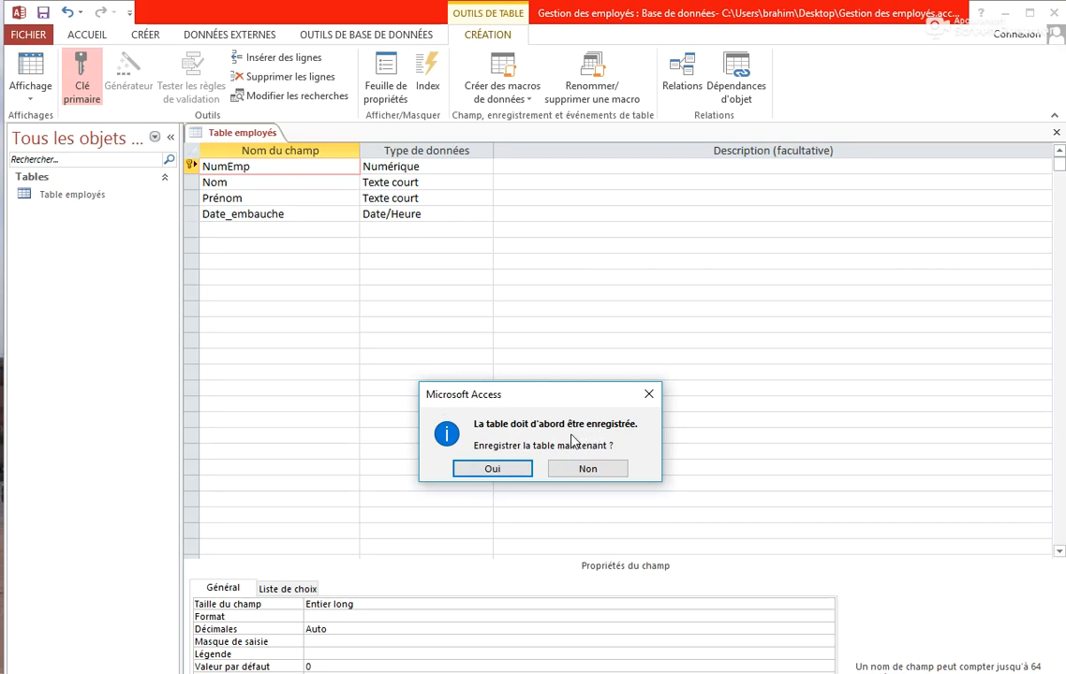
pyautogui.click(493, 468)
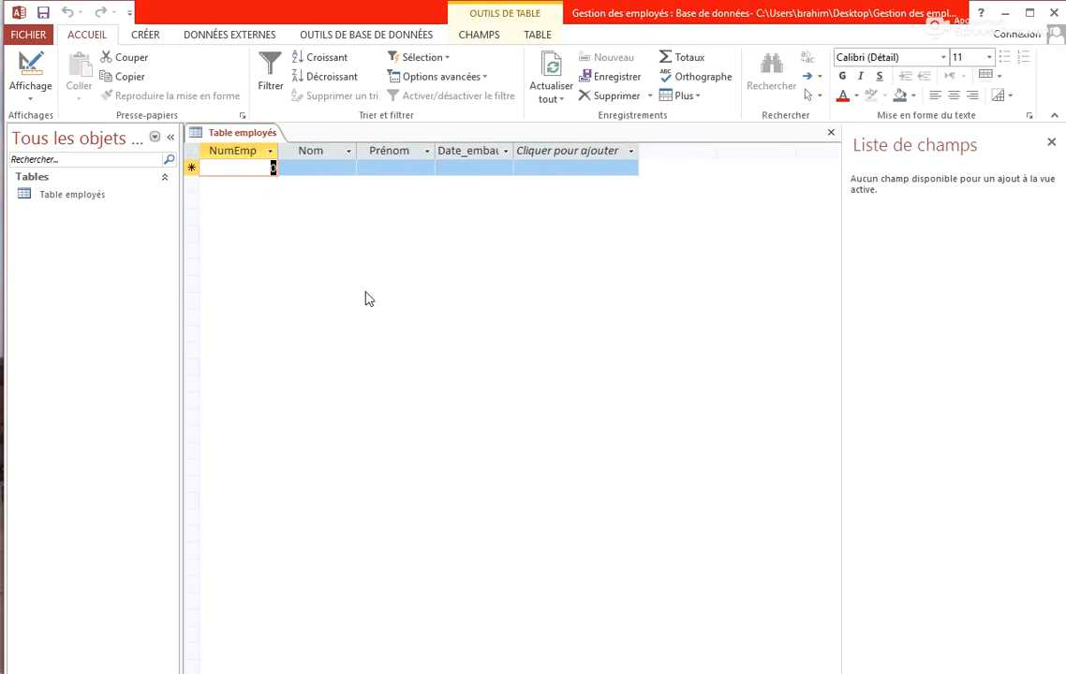
pyautogui.doubleClick(515, 152)
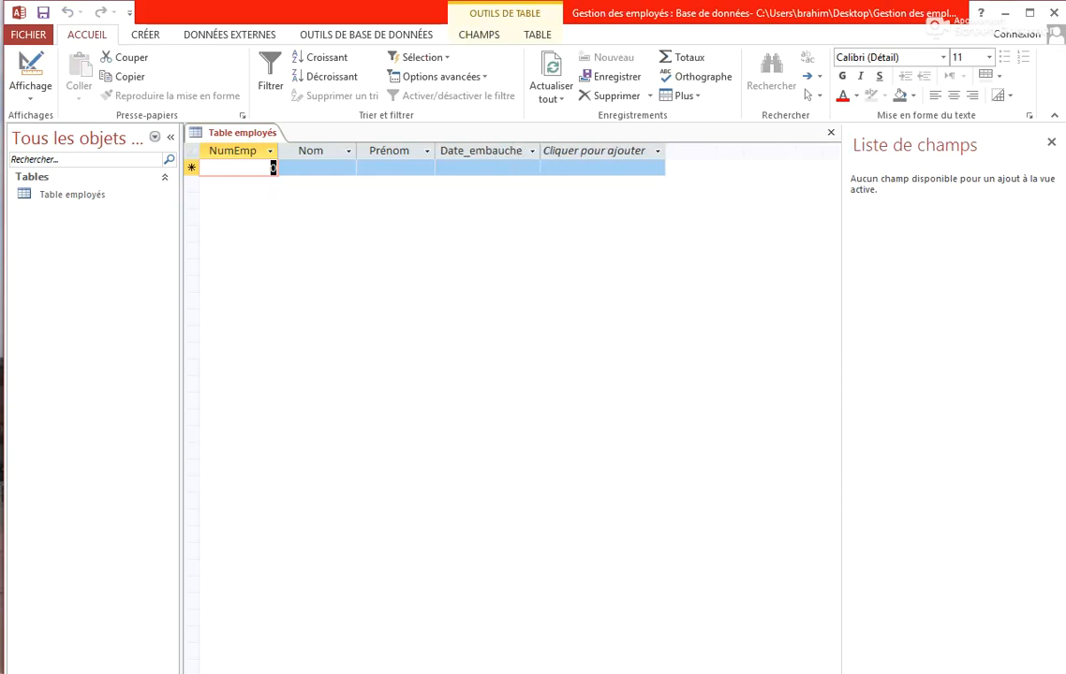
# Consult the sample Employés records in the Word document, shrinking its window over Access, and return to the datasheet
pyautogui.hotkey('alt', 'Tab')
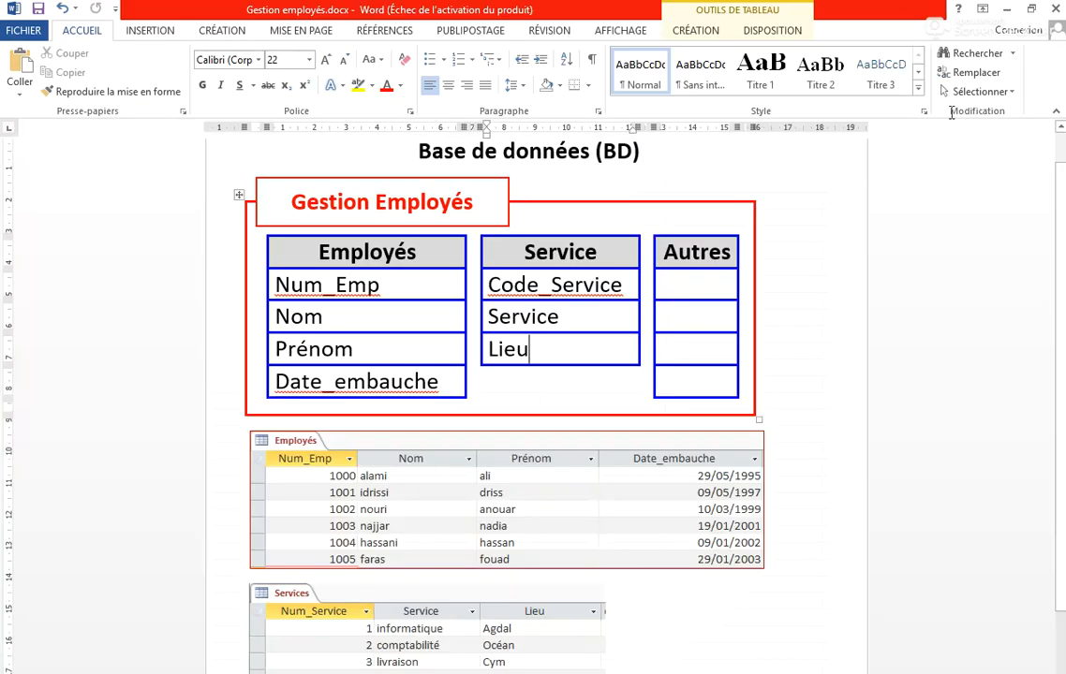
pyautogui.click(1030, 9)
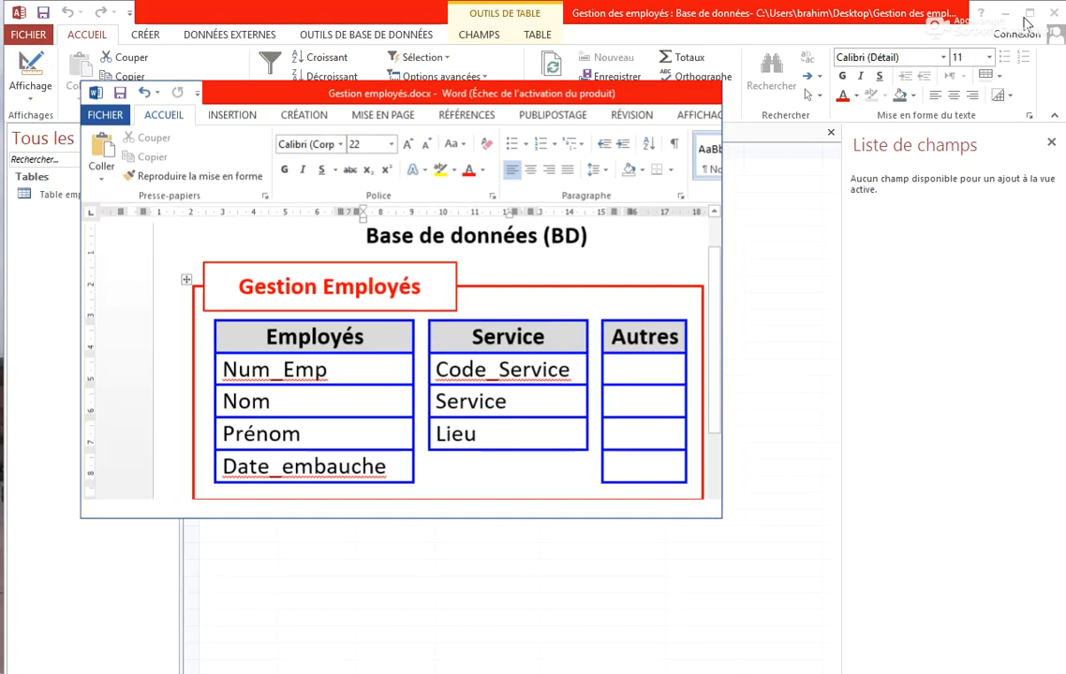
pyautogui.moveTo(511, 95); pyautogui.dragTo(533, 147)
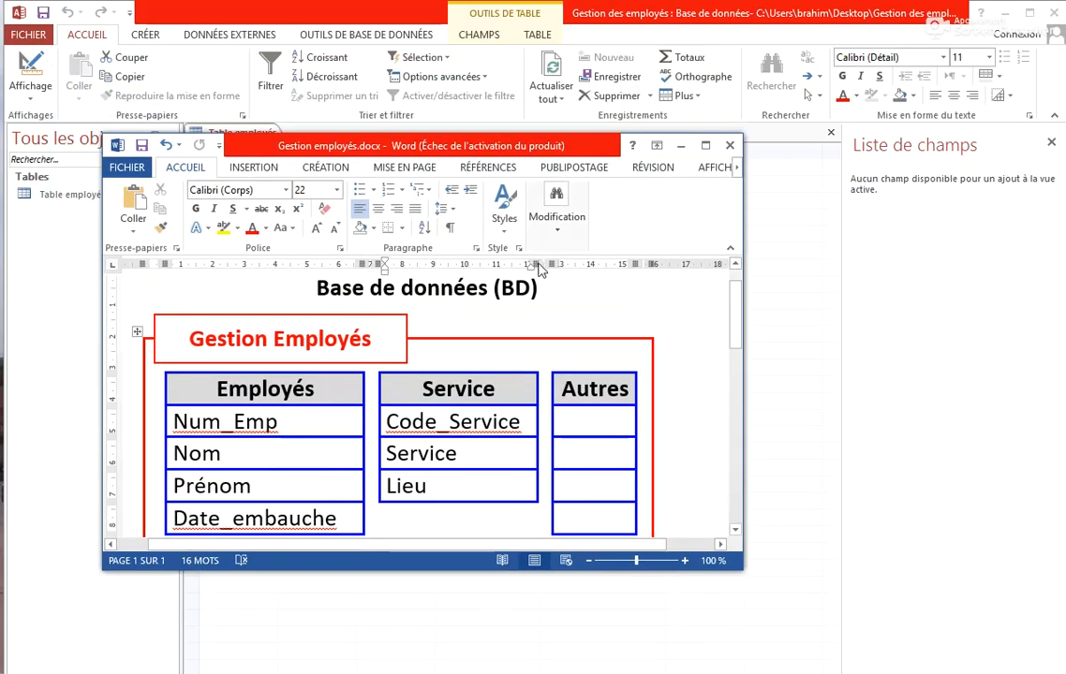
pyautogui.scroll(-5, 727, 335)
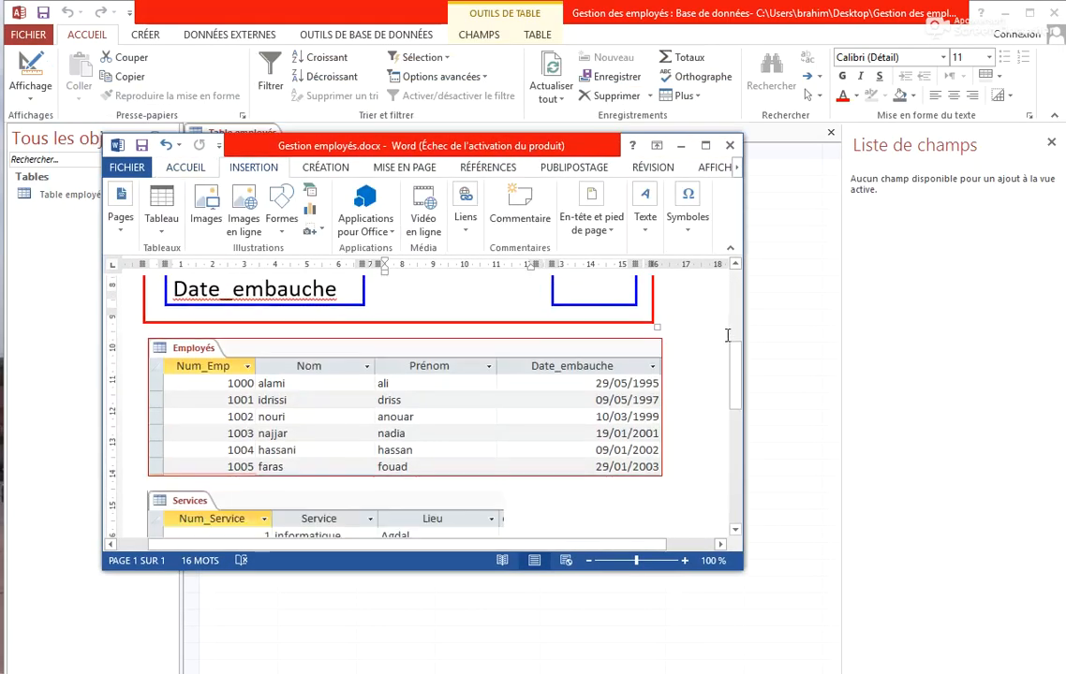
pyautogui.scroll(-1, 727, 335)
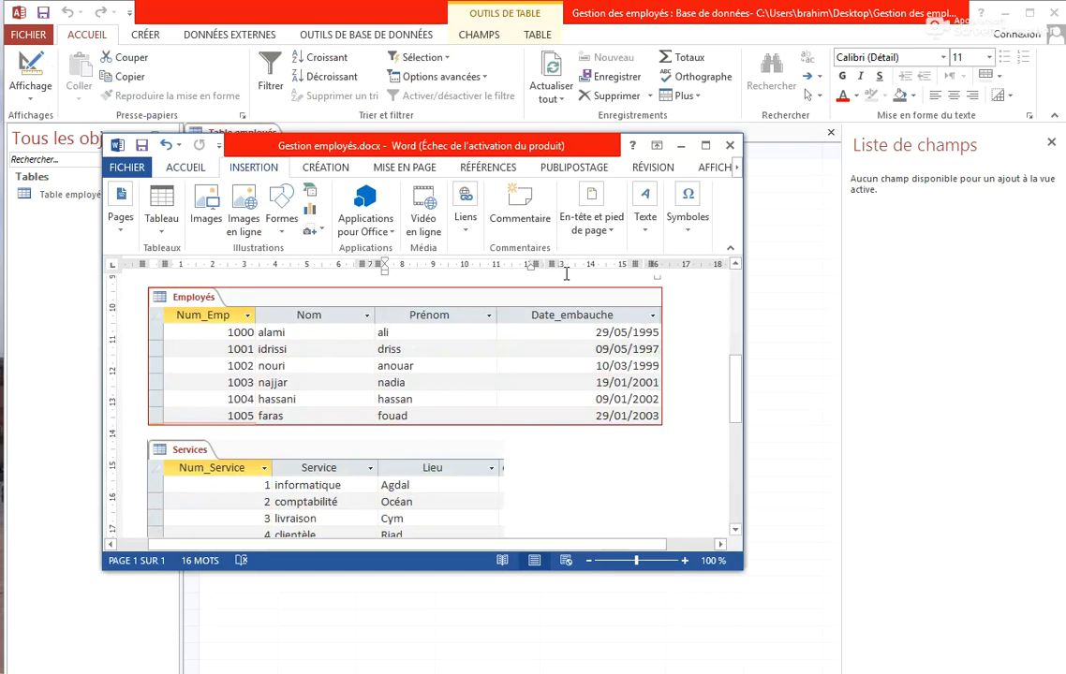
pyautogui.click(680, 146)
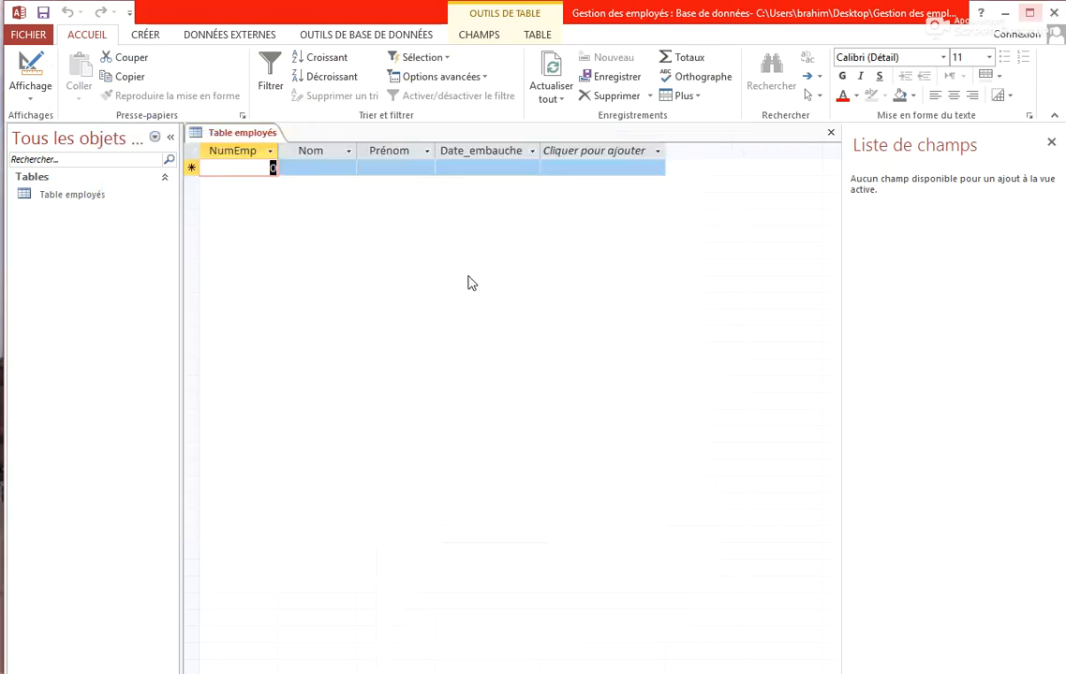
# Begin the first record in Table employés with NumEmp 1000 and the first sample employee's surname and first name
pyautogui.write('1000')
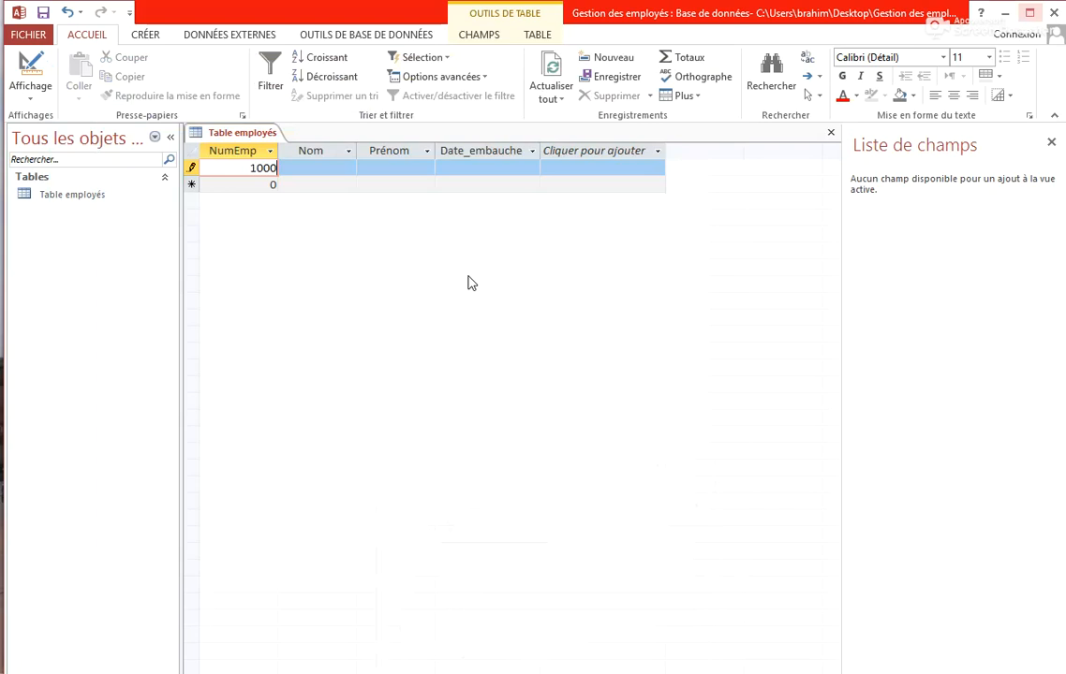
pyautogui.press('Tab')
pyautogui.write('alami')
pyautogui.press('Tab')
pyautogui.write('ali')
pyautogui.press('Tab')
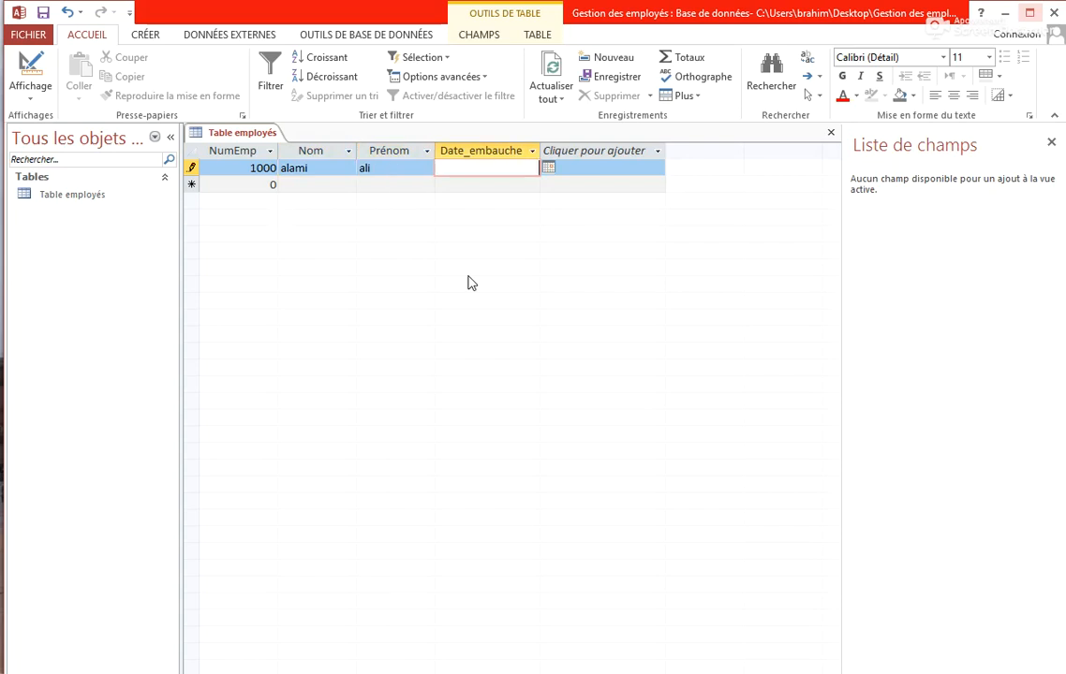
# Look up the first employee's hire date in the Word document and enter 29/05/1995 as Date_embauche, completing the record
pyautogui.hotkey('alt', 'Tab')
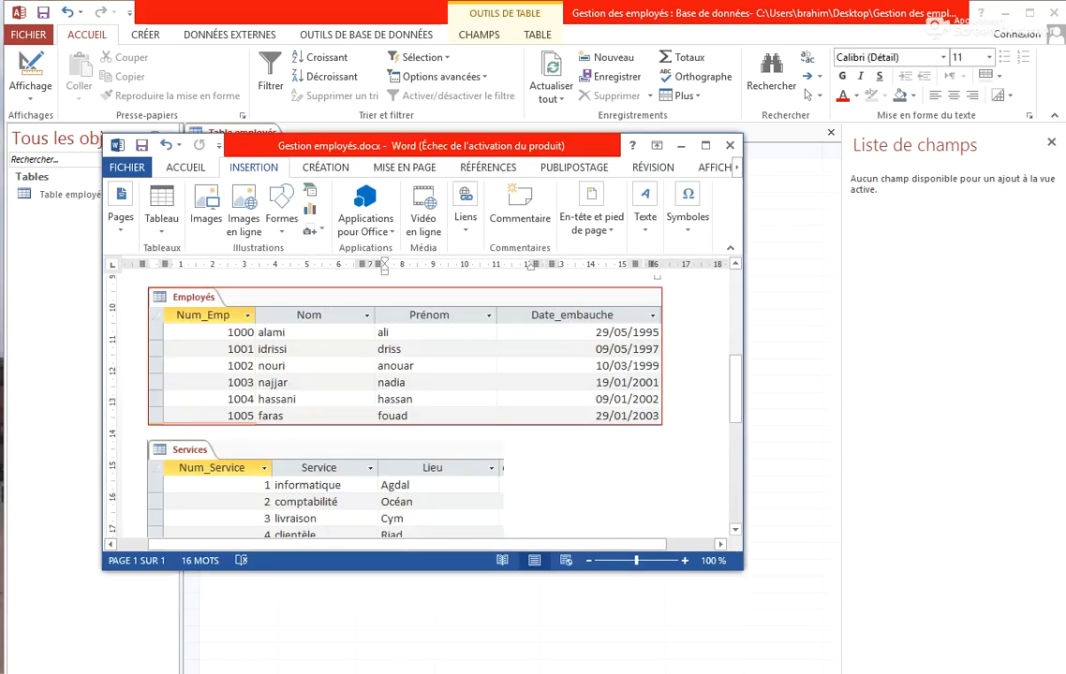
pyautogui.hotkey('alt', 'Tab')
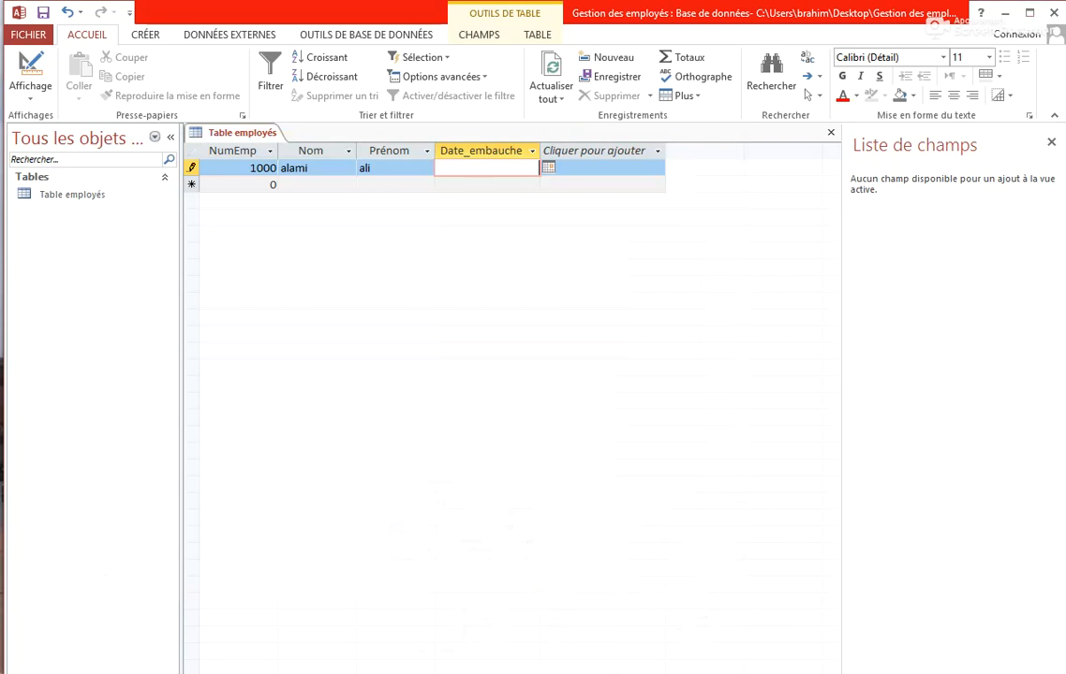
pyautogui.write('29/05/2')
pyautogui.hotkey('alt', 'Tab')
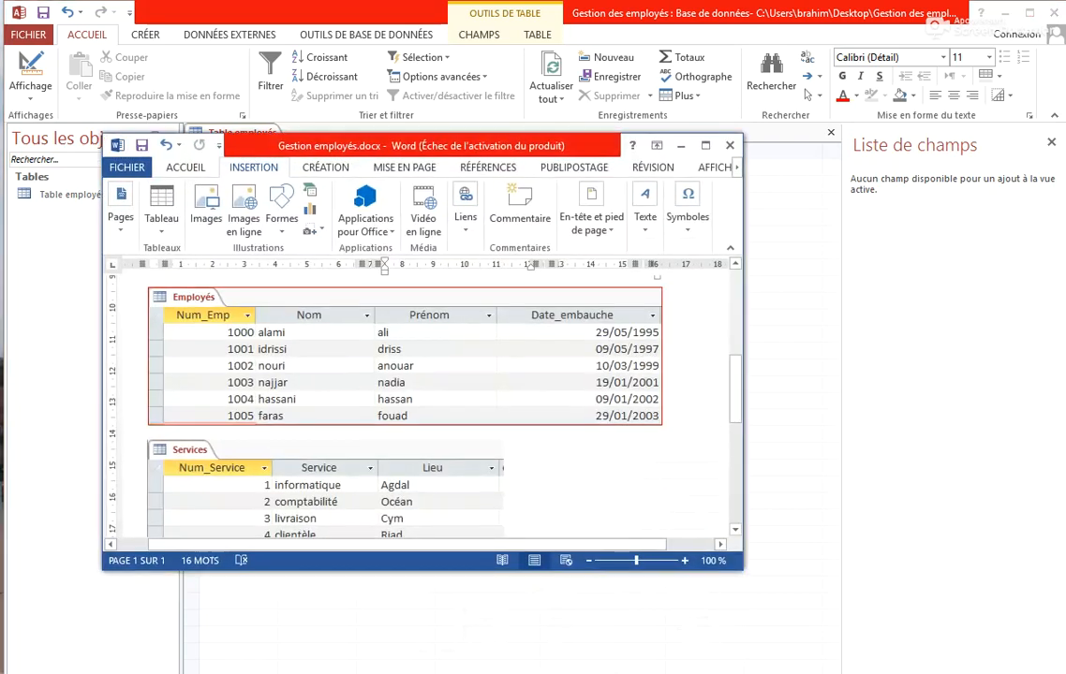
pyautogui.hotkey('alt', 'Tab')
pyautogui.press('BackSpace')
pyautogui.write('1995')
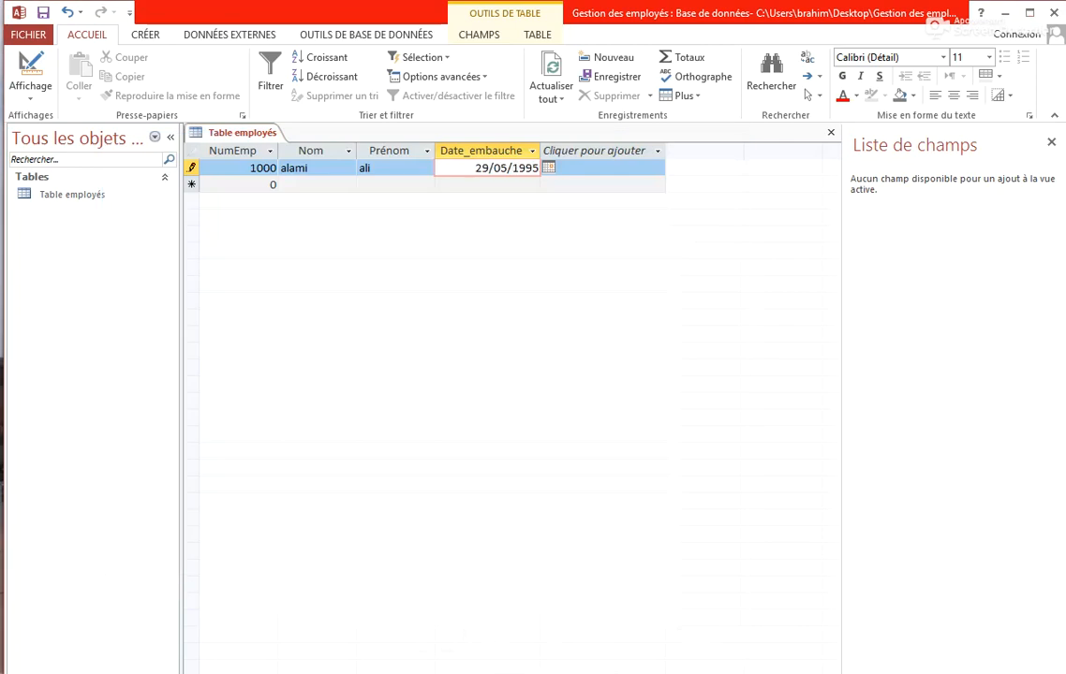
pyautogui.press('Tab')
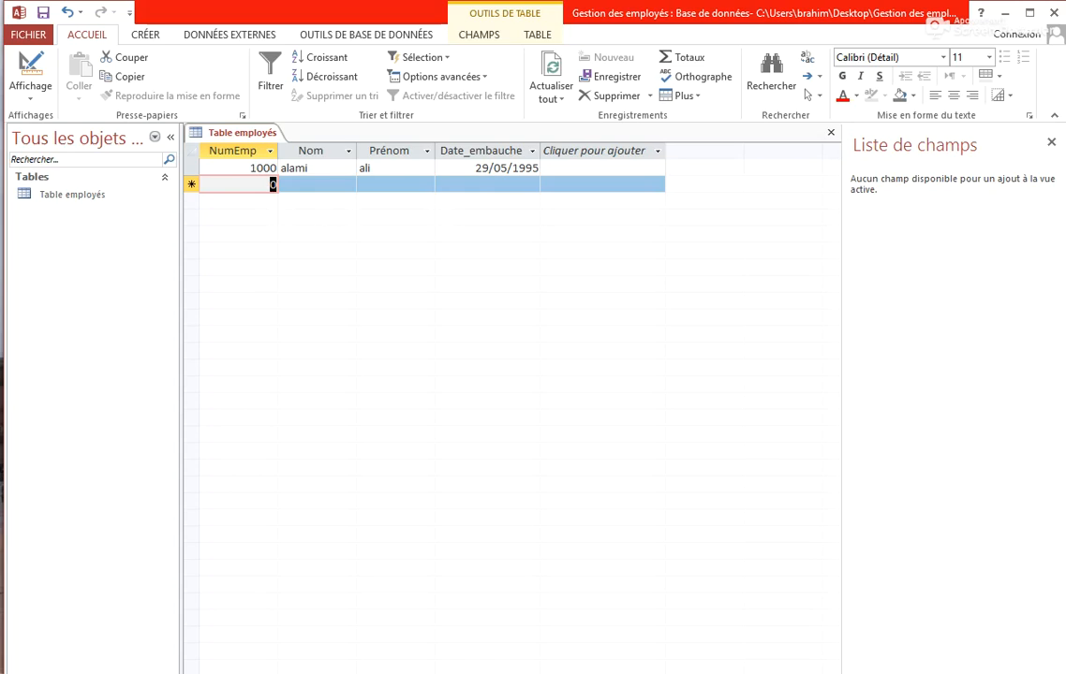
# Add a second record with NumEmp 1001, the employee's surname and first name, and Date_embauche 12/06/1997
pyautogui.write('1001')
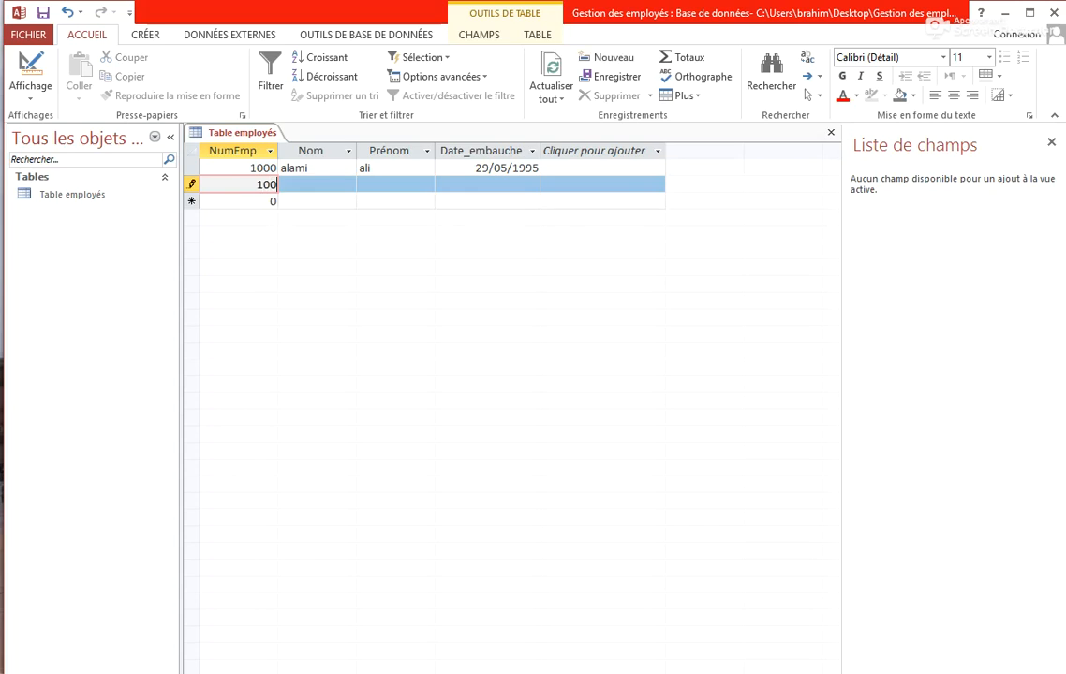
pyautogui.press('Tab')
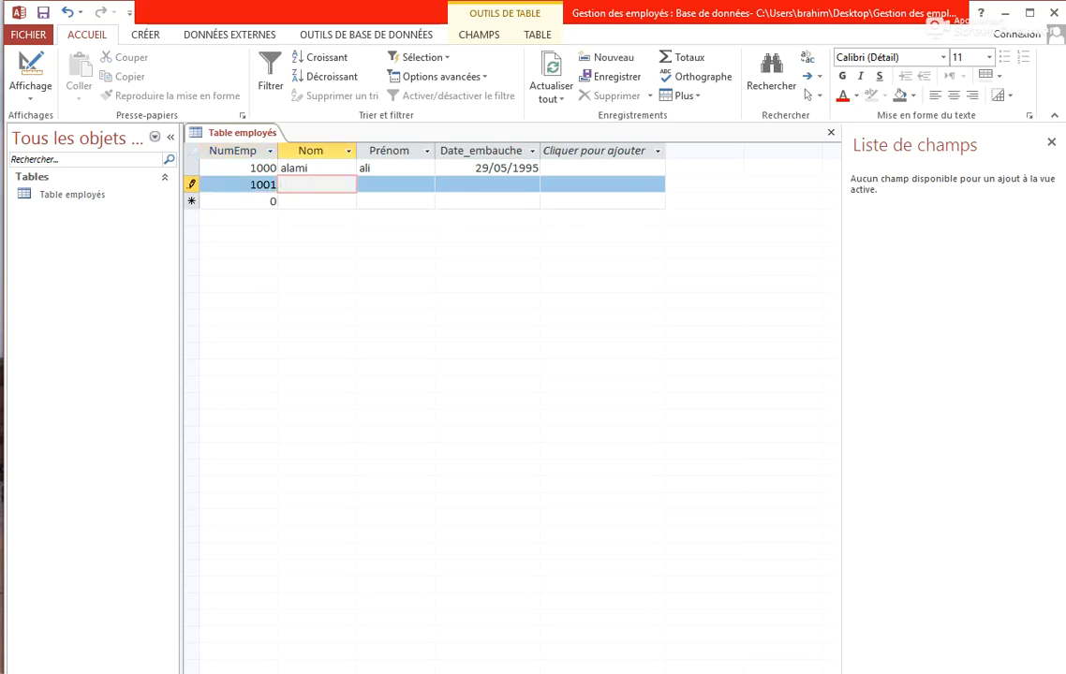
pyautogui.write('nouri')
pyautogui.press('Tab')
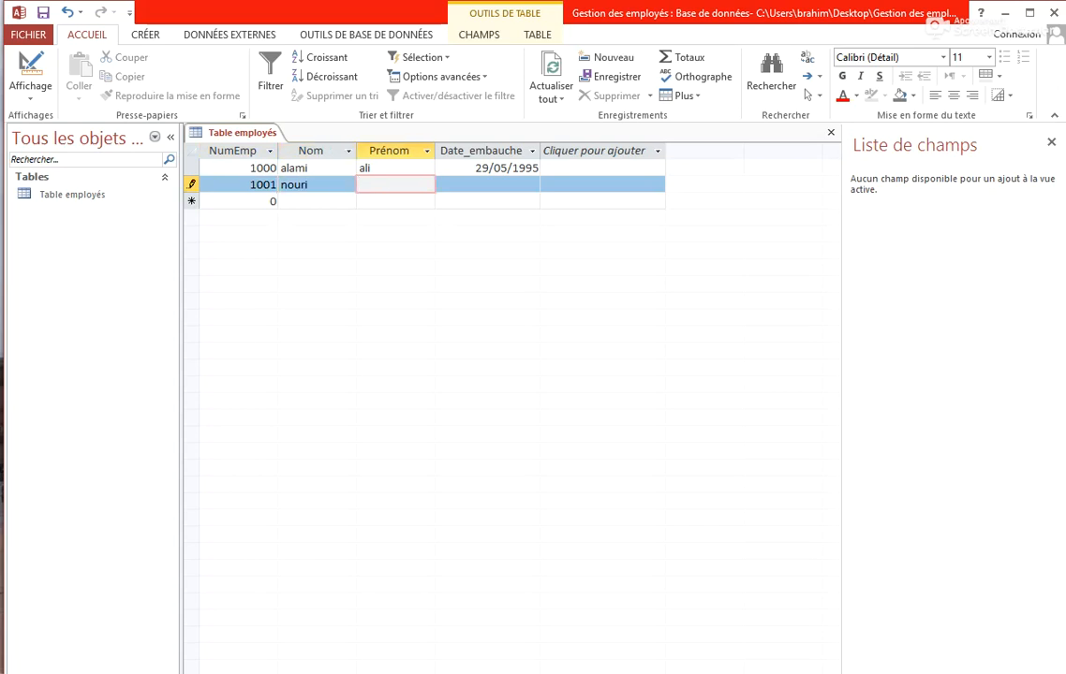
pyautogui.write('anouar')
pyautogui.press('Tab')
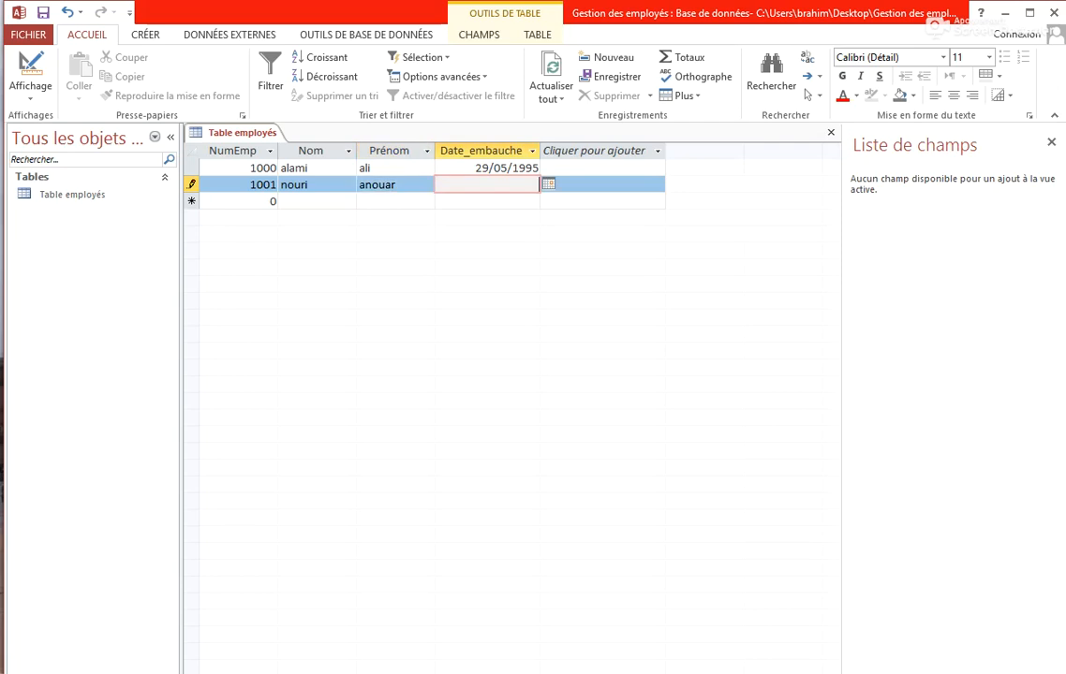
pyautogui.write('12/06/1997')
pyautogui.press('Tab')
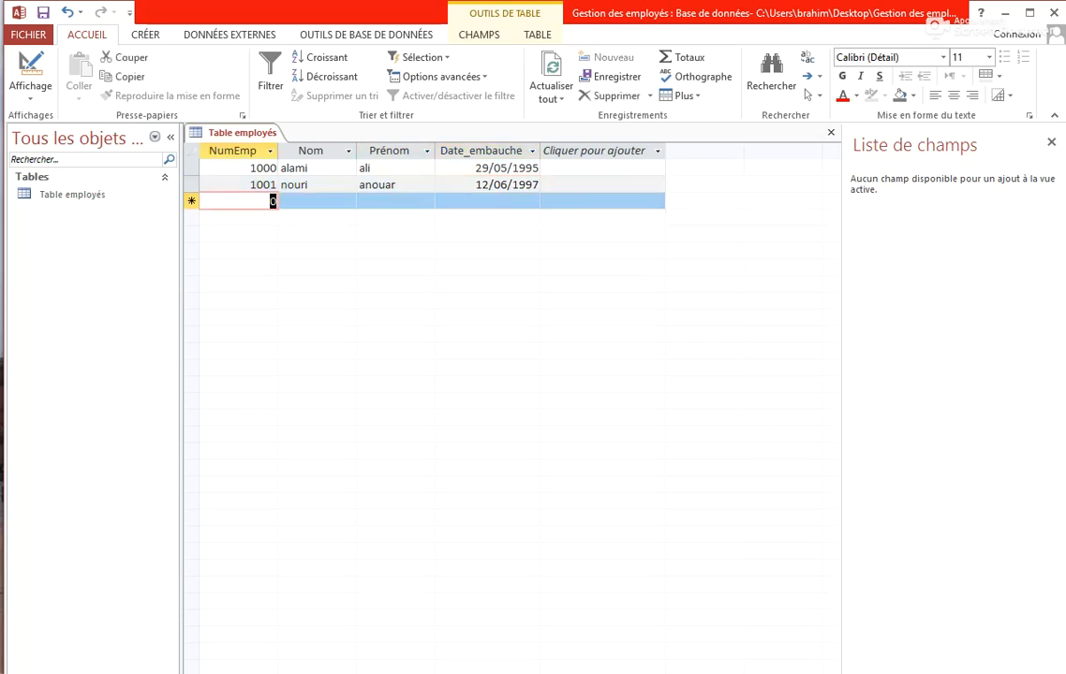
# Add a third record with NumEmp 1002, the employee's surname and first name, and Date_embauche 16/06/1998
pyautogui.write('1002')
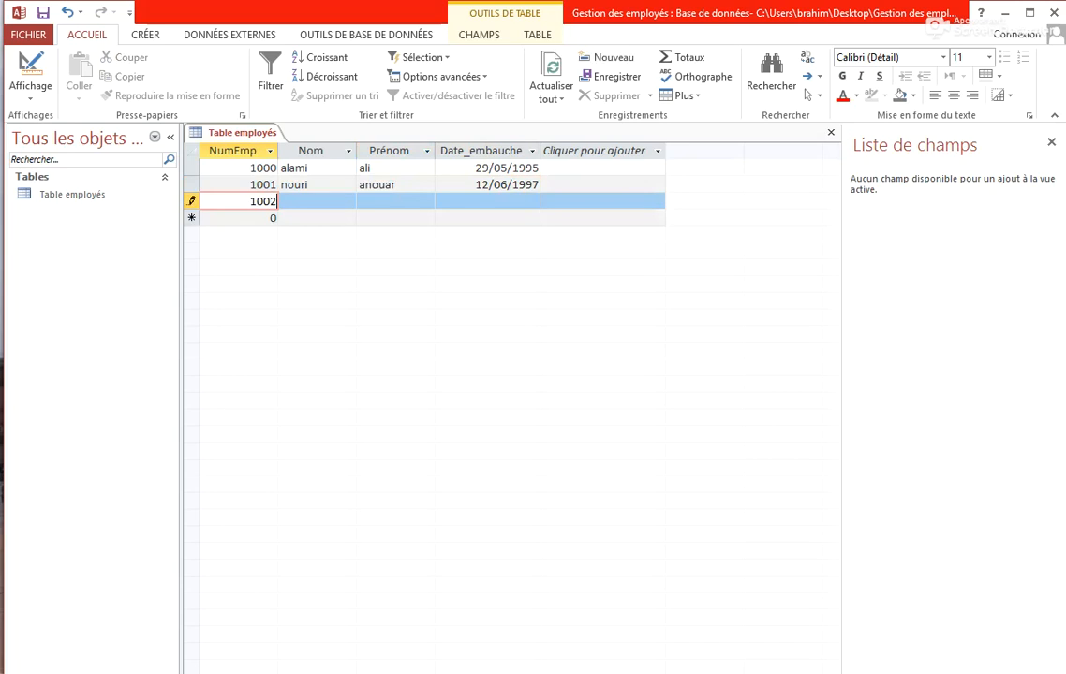
pyautogui.press('Tab')
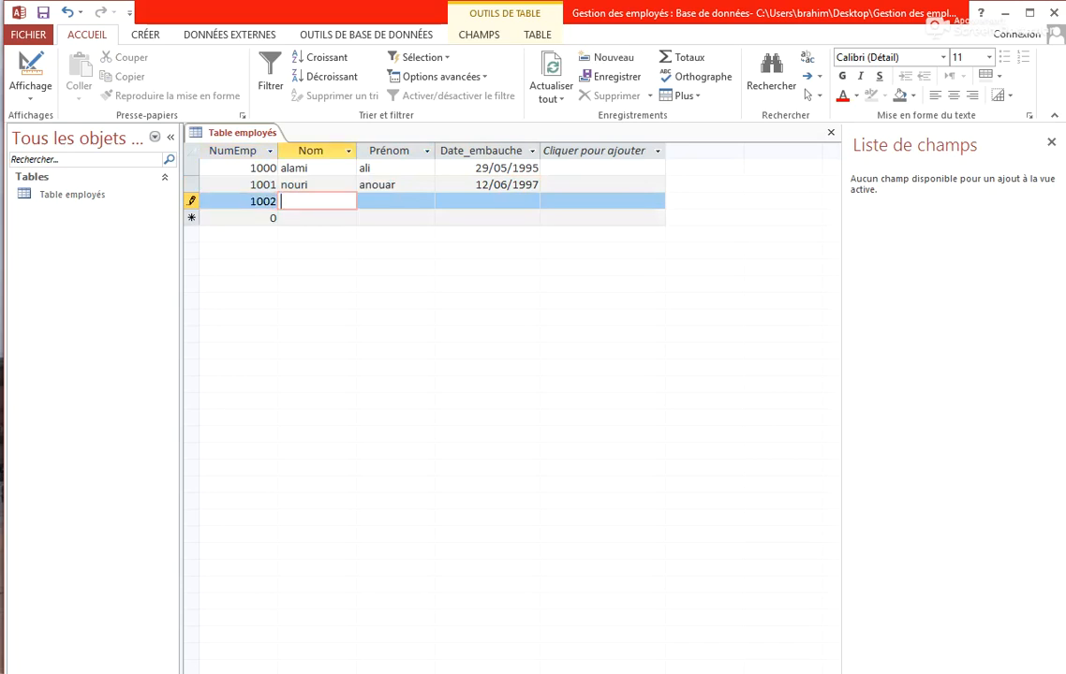
pyautogui.write('fassi')
pyautogui.press('Tab')
pyautogui.write('fouad')
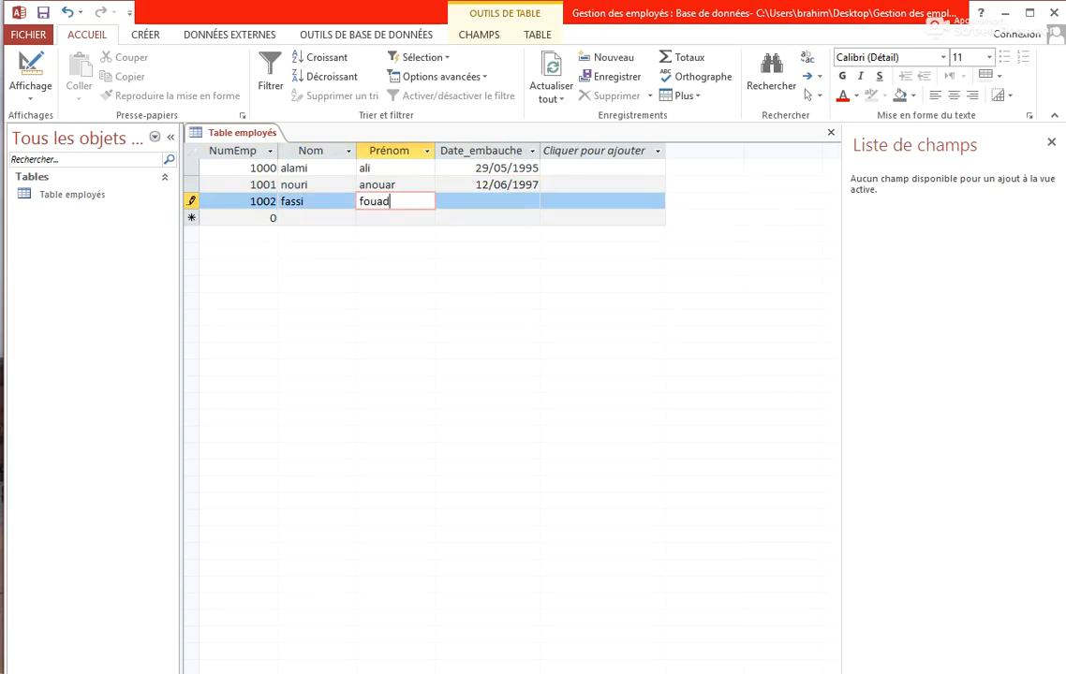
pyautogui.press('Tab')
pyautogui.write('16/06/')
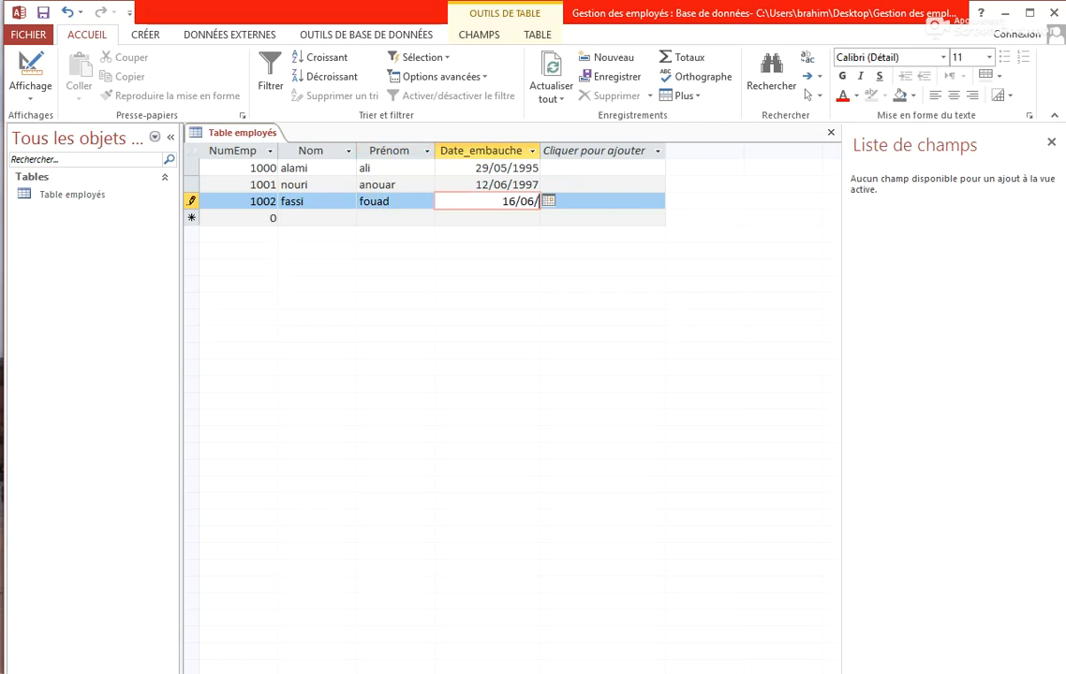
pyautogui.write('1998')
pyautogui.press('Tab')
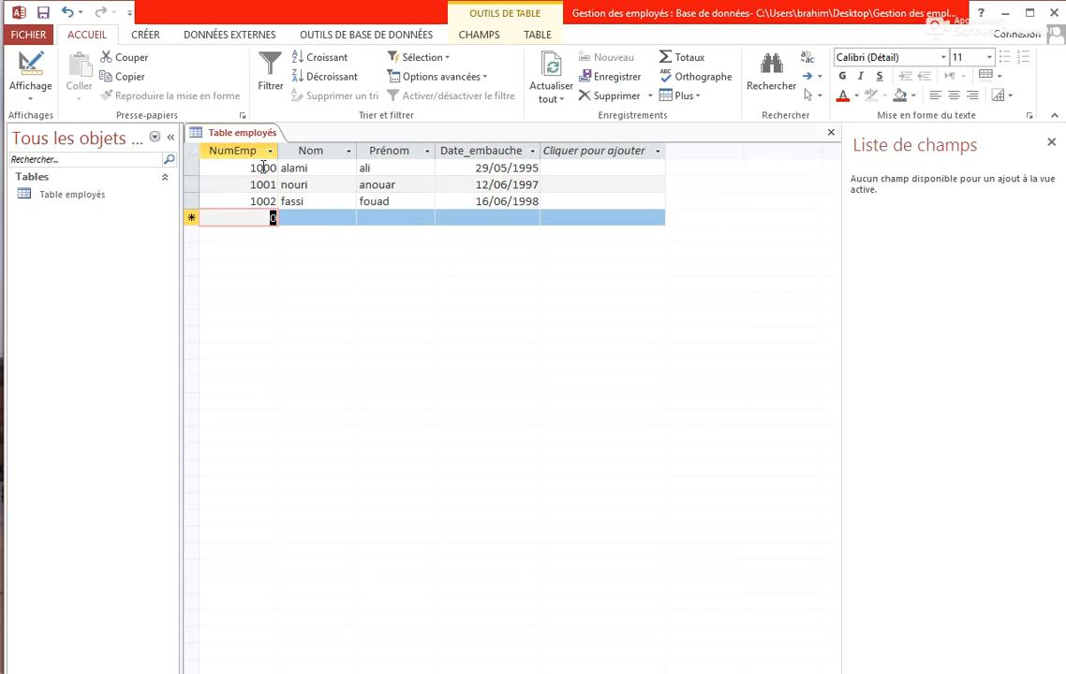
# Close Table employés and save its layout changes
pyautogui.doubleClick(272, 219)
pyautogui.click(831, 135)
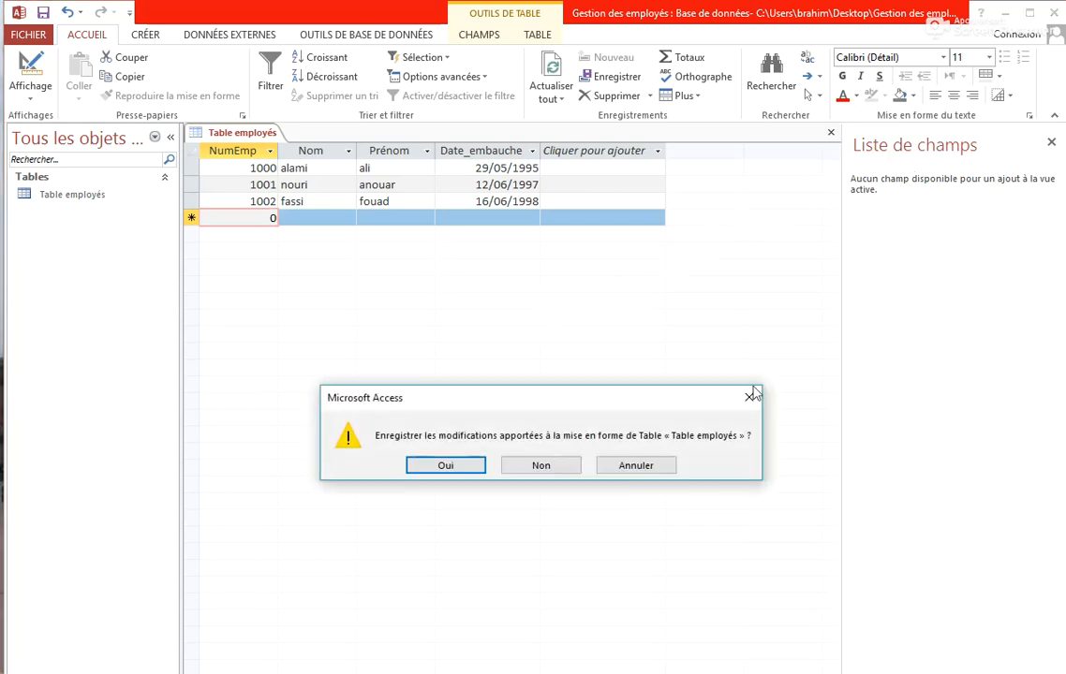
pyautogui.click(465, 476)
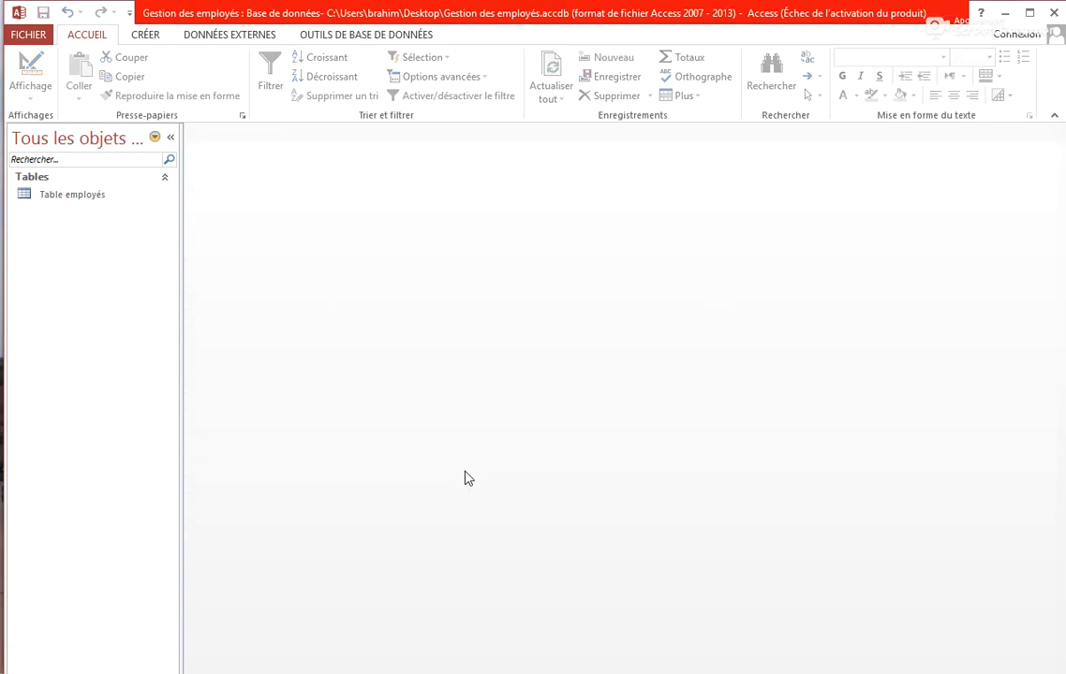
# Reopen Table employés from the database objects and switch it to Design view to review its field structure
pyautogui.click(69, 203)
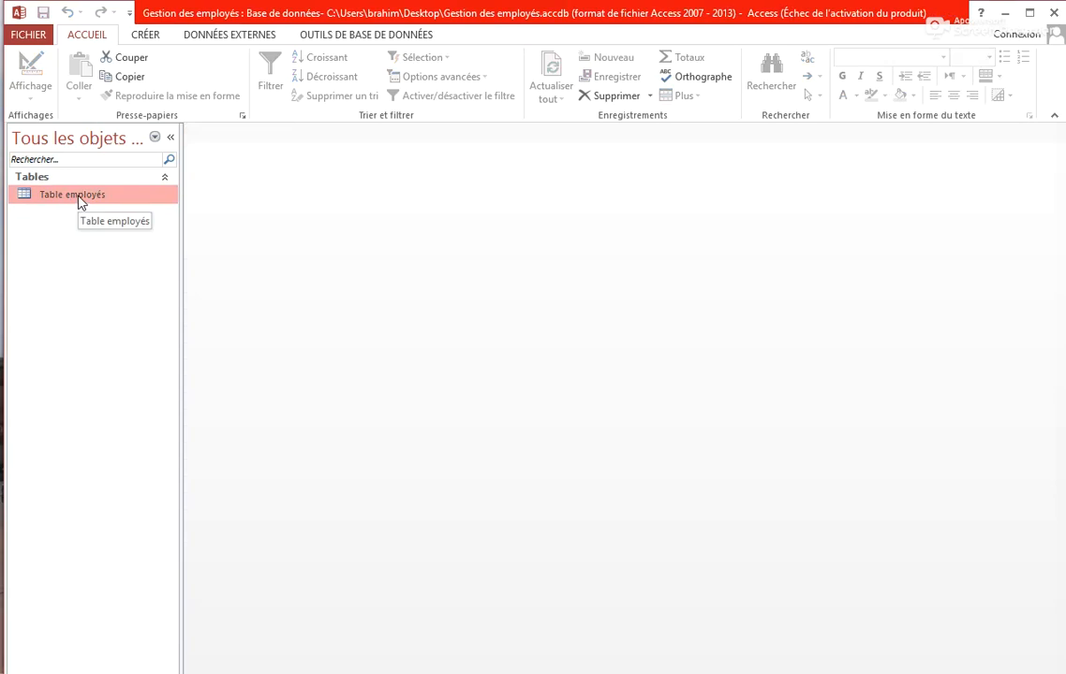
pyautogui.doubleClick(79, 199)
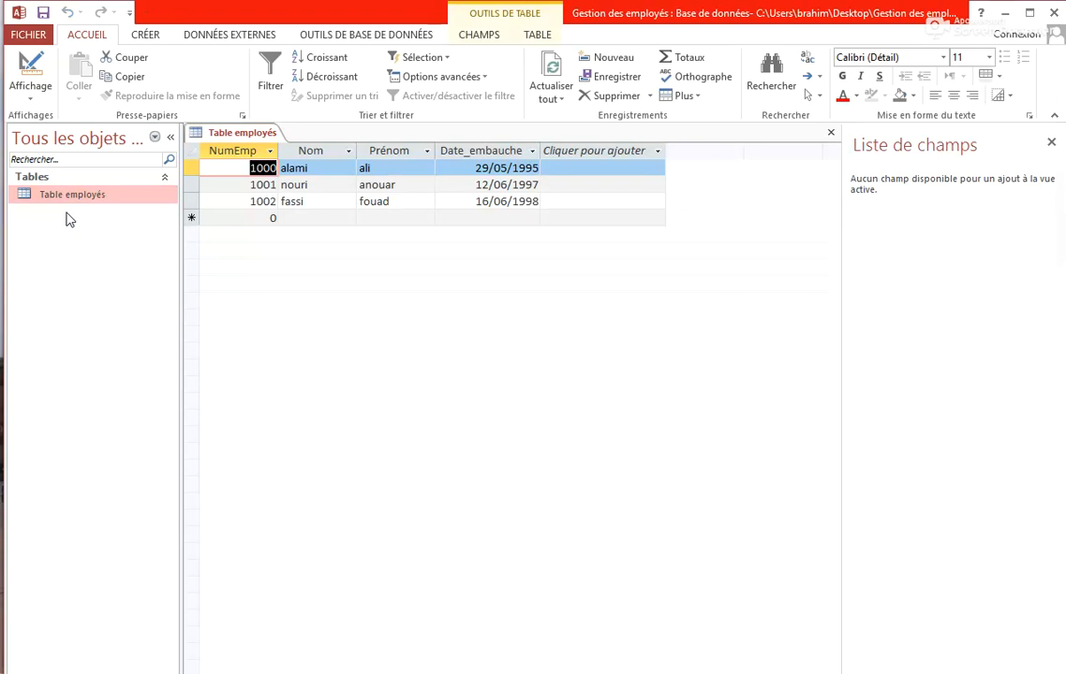
pyautogui.click(31, 92)
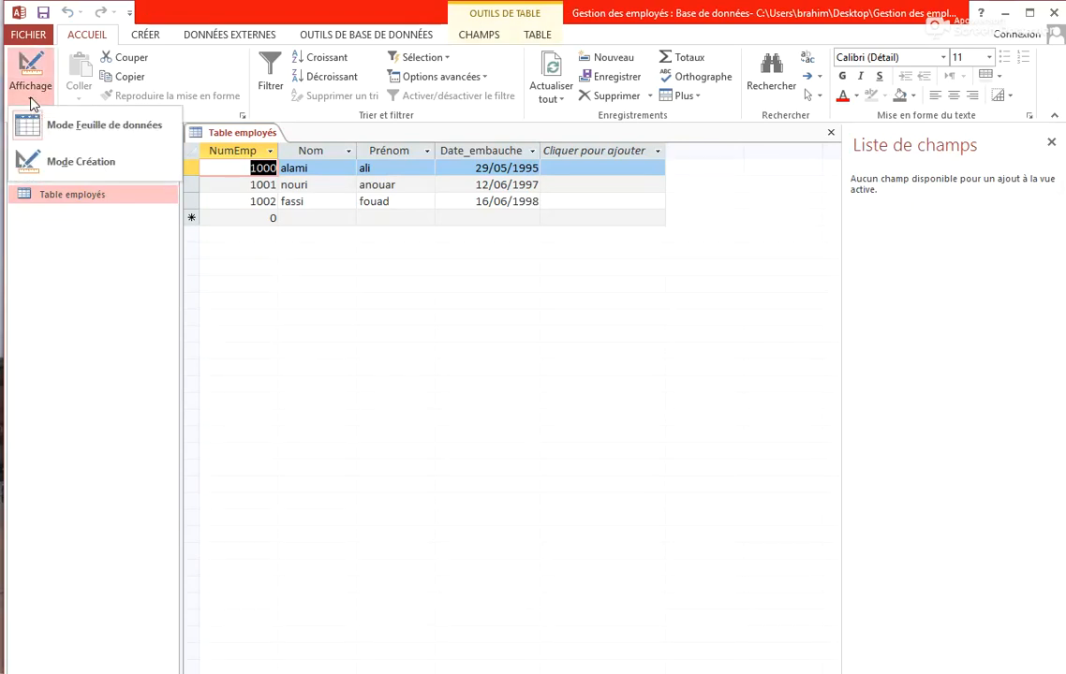
pyautogui.click(44, 162)
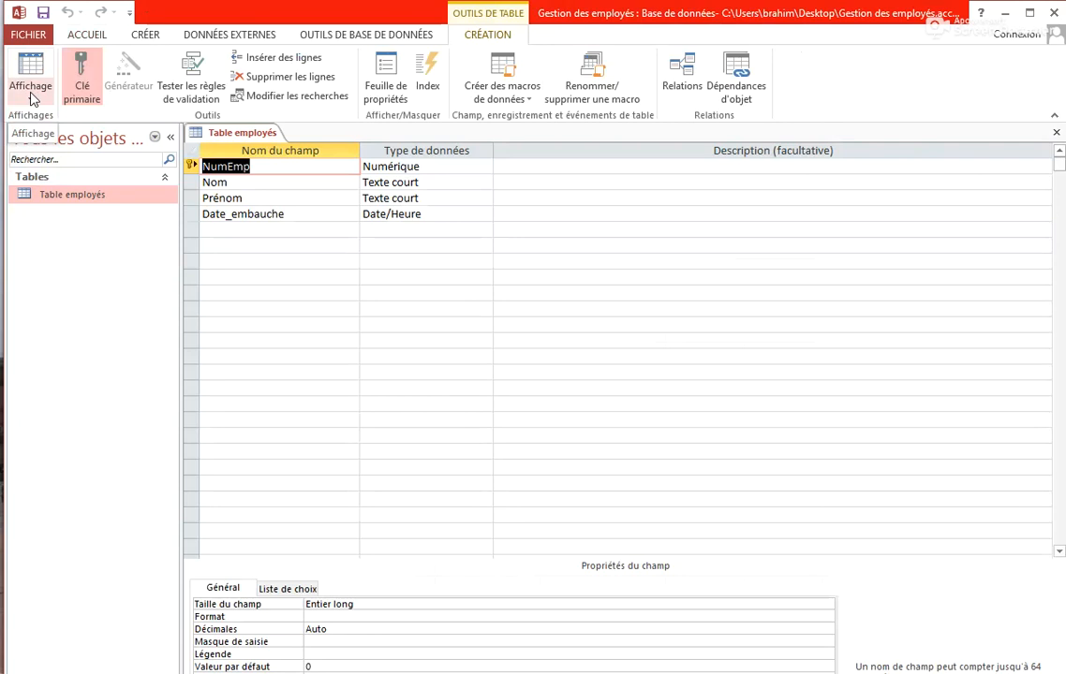
# Return Table employés to Datasheet view to review its records, and close the table
pyautogui.click(31, 98)
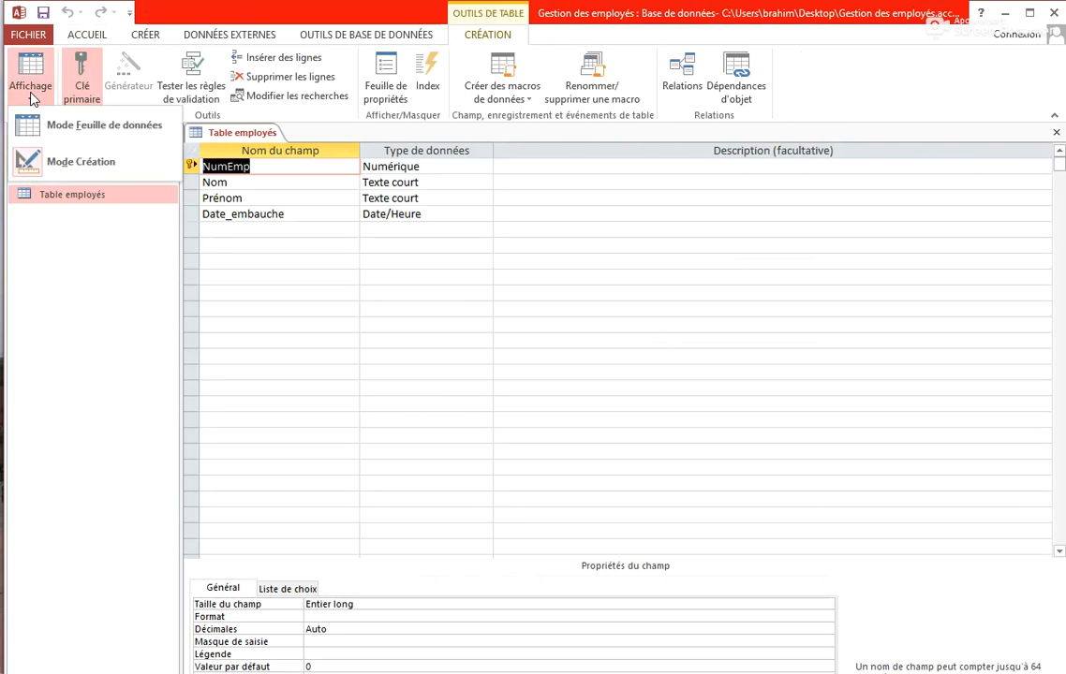
pyautogui.click(34, 99)
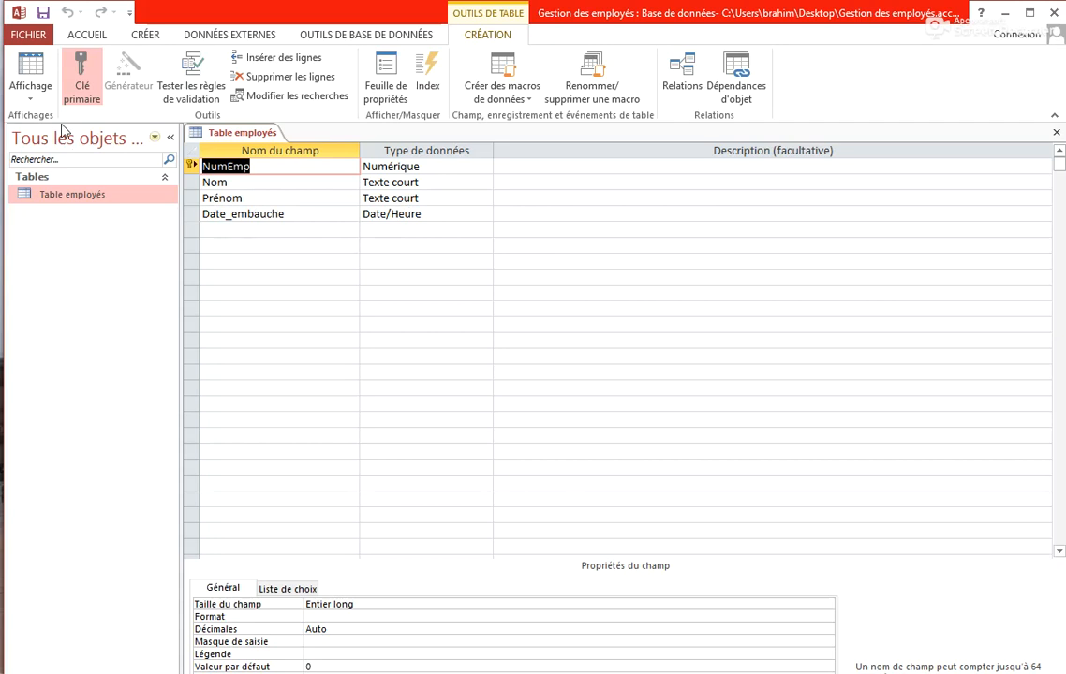
pyautogui.click(30, 99)
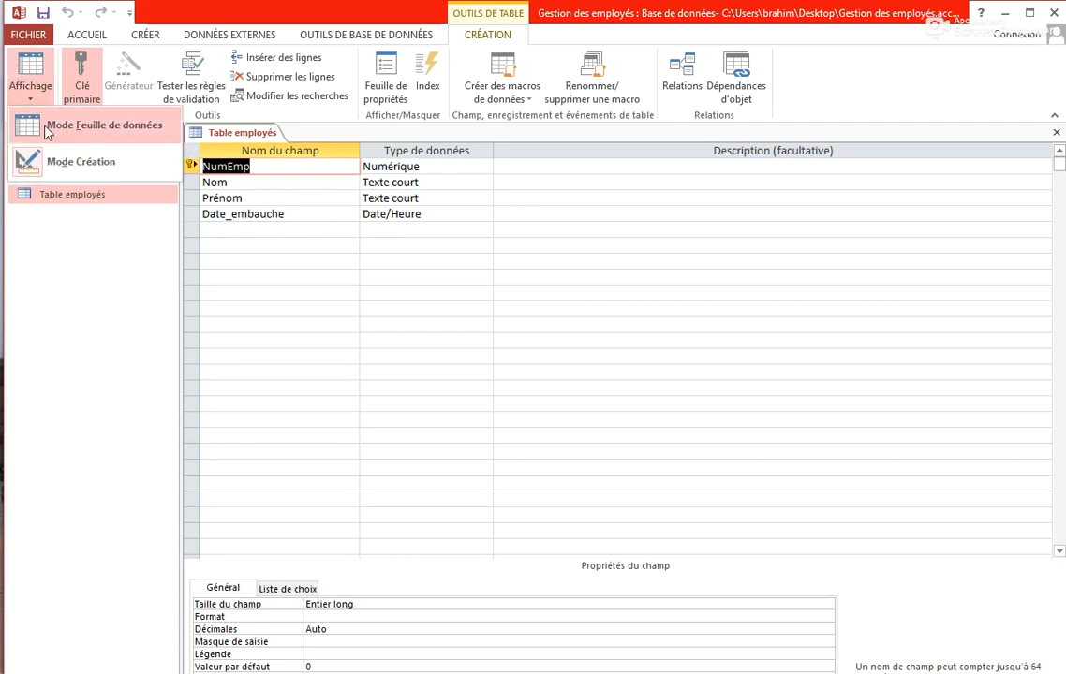
pyautogui.click(45, 122)
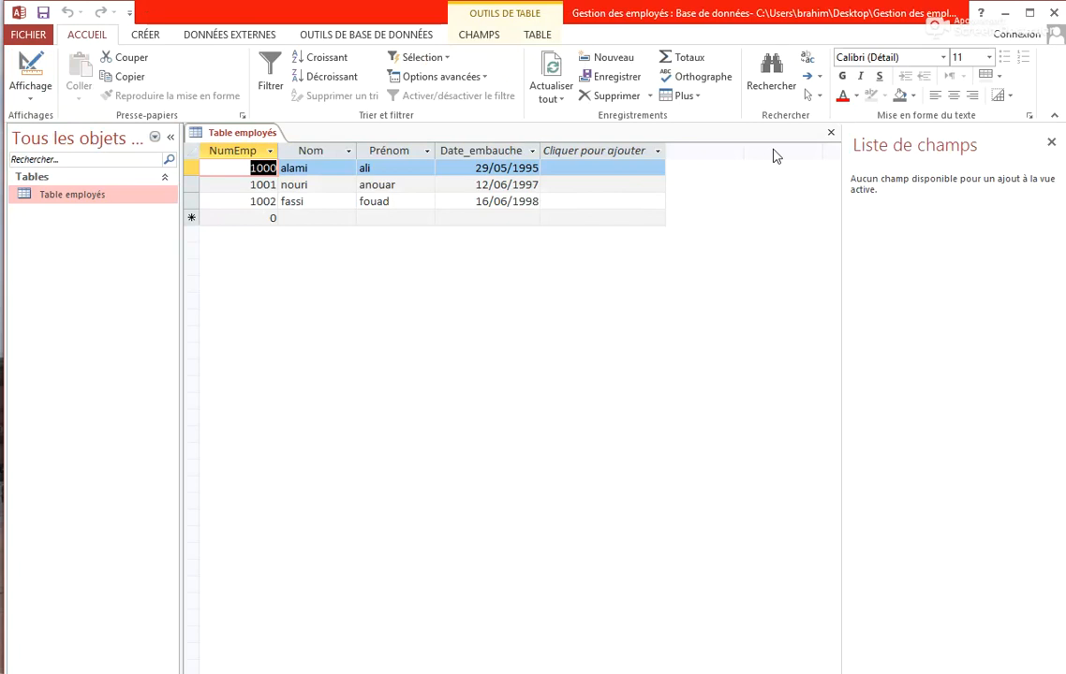
pyautogui.click(830, 139)
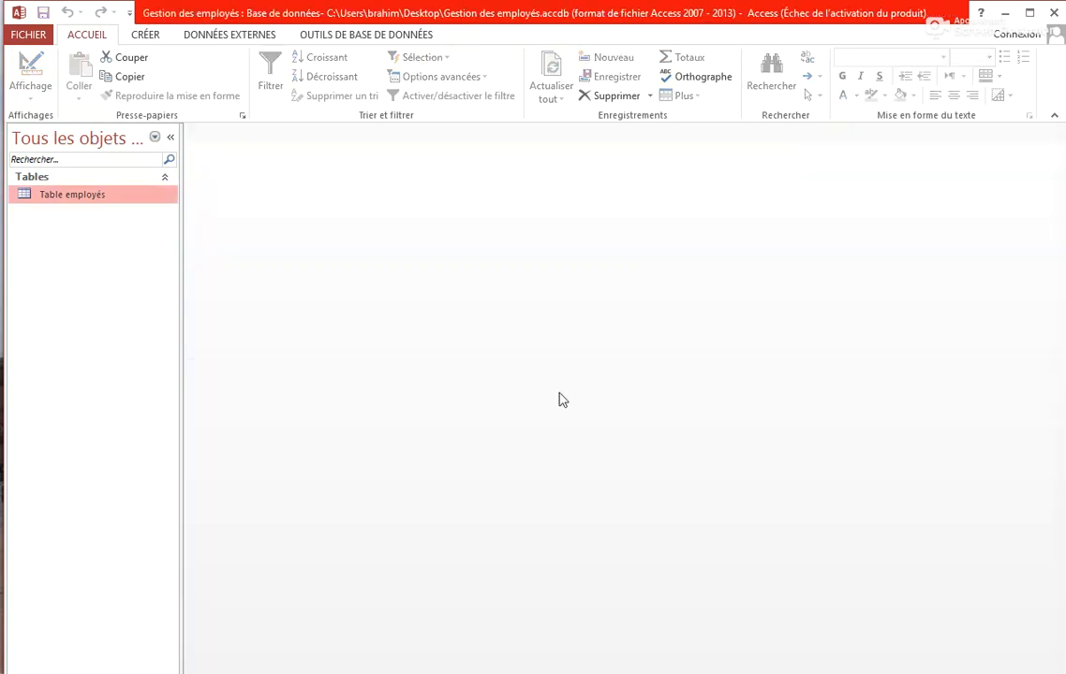